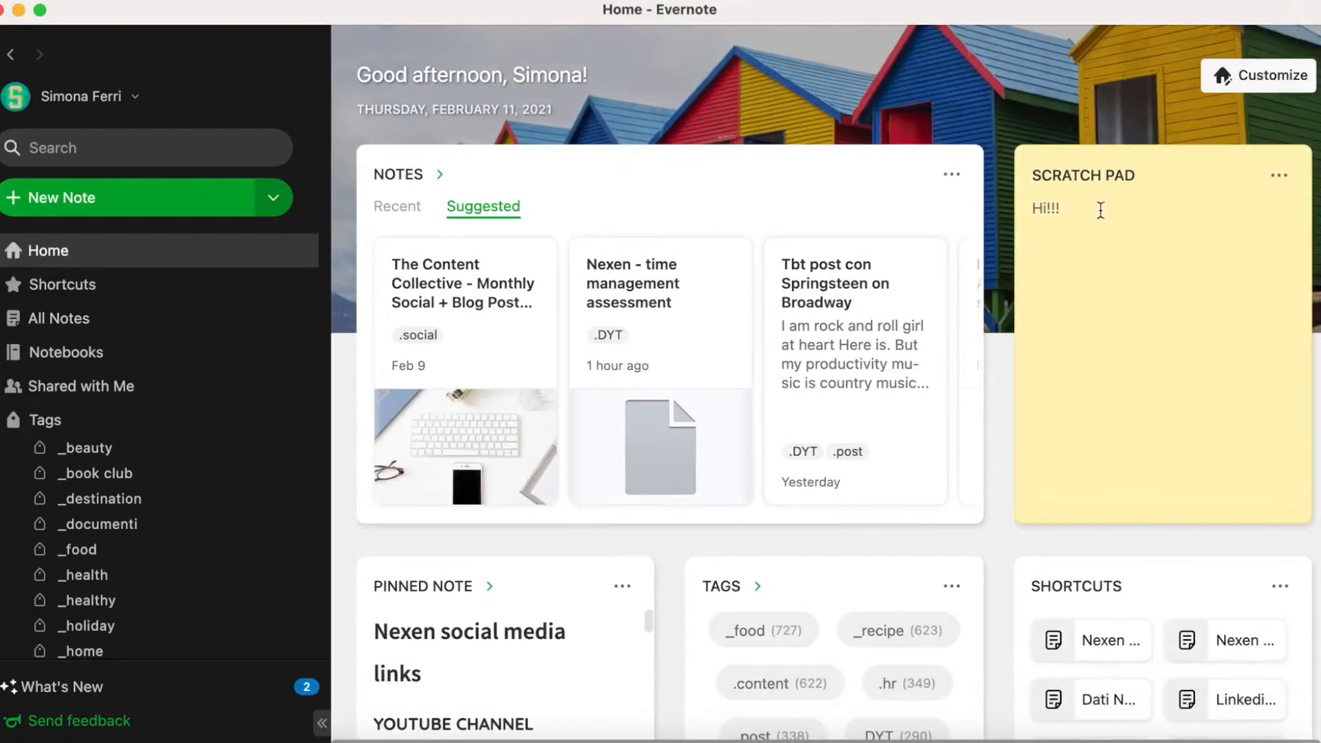
Look over the Home dashboard's widgets, including the contents of the pinned note of social media links.
scroll(1032, 282, "down", 4)
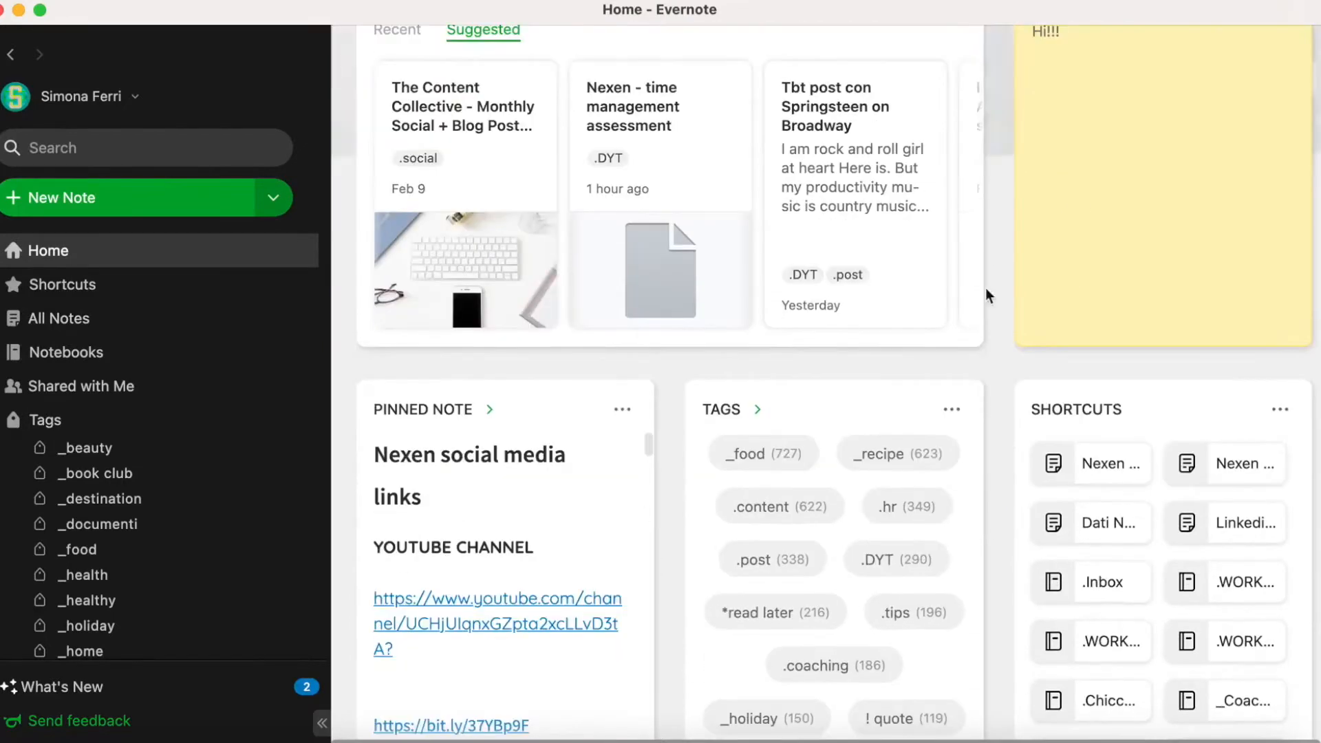
scroll(503, 507, "down", 5)
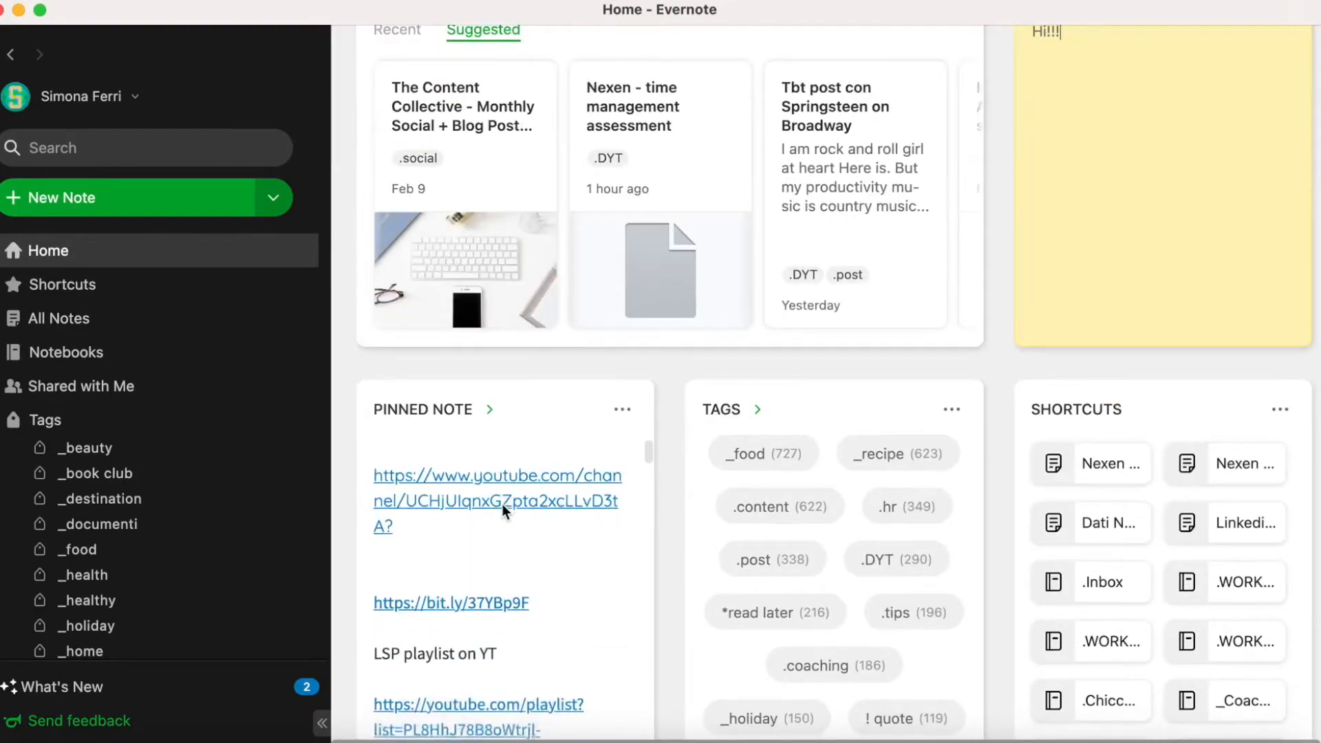
scroll(502, 507, "up", 5)
scroll(502, 509, "up", 1)
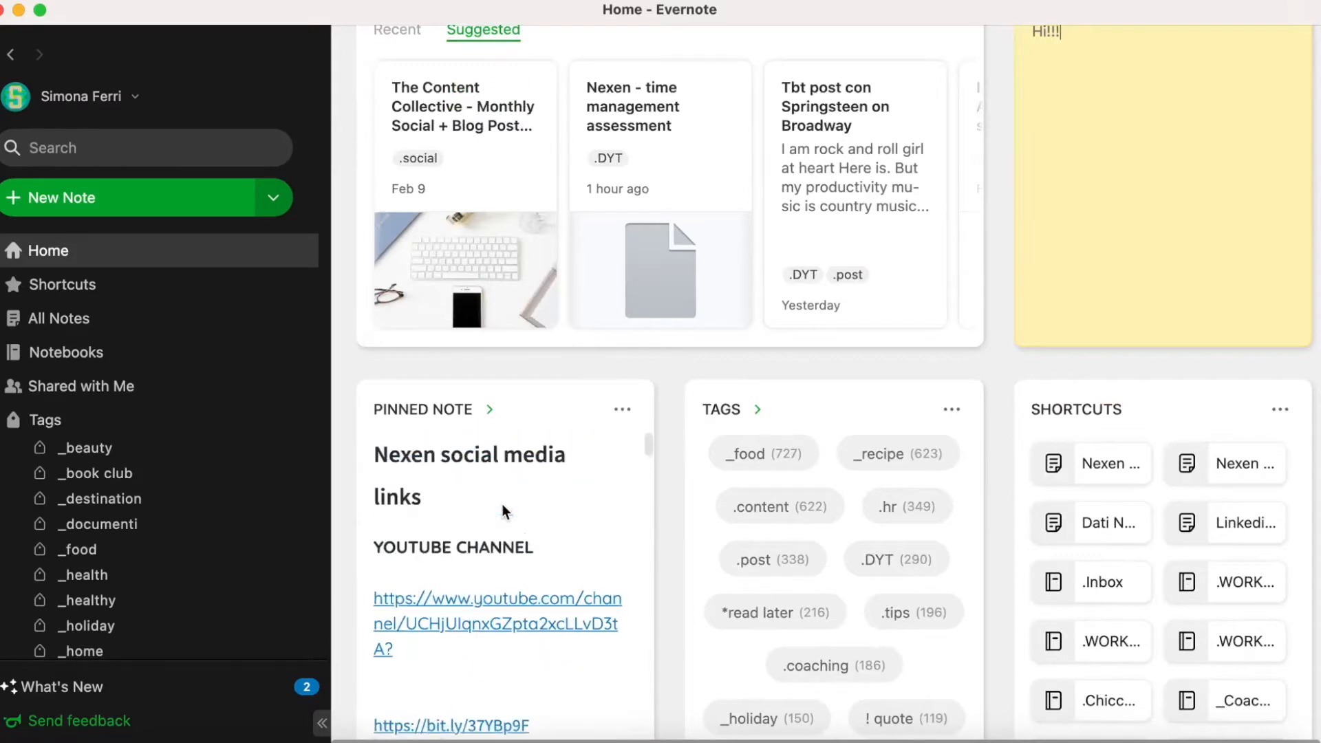
scroll(502, 503, "up", 4)
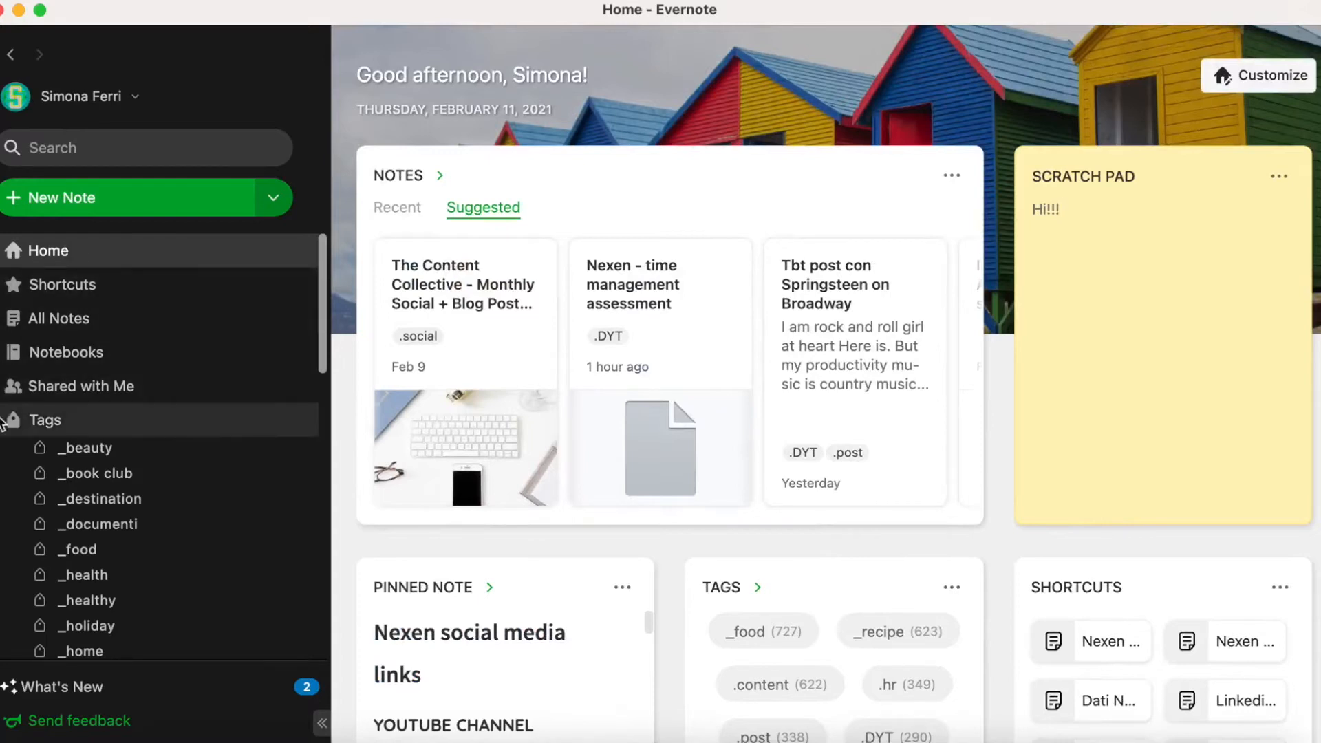
Collapse the tag list, expand the notebook list, and browse the notes in the .Inbox notebook.
left_click(2, 421)
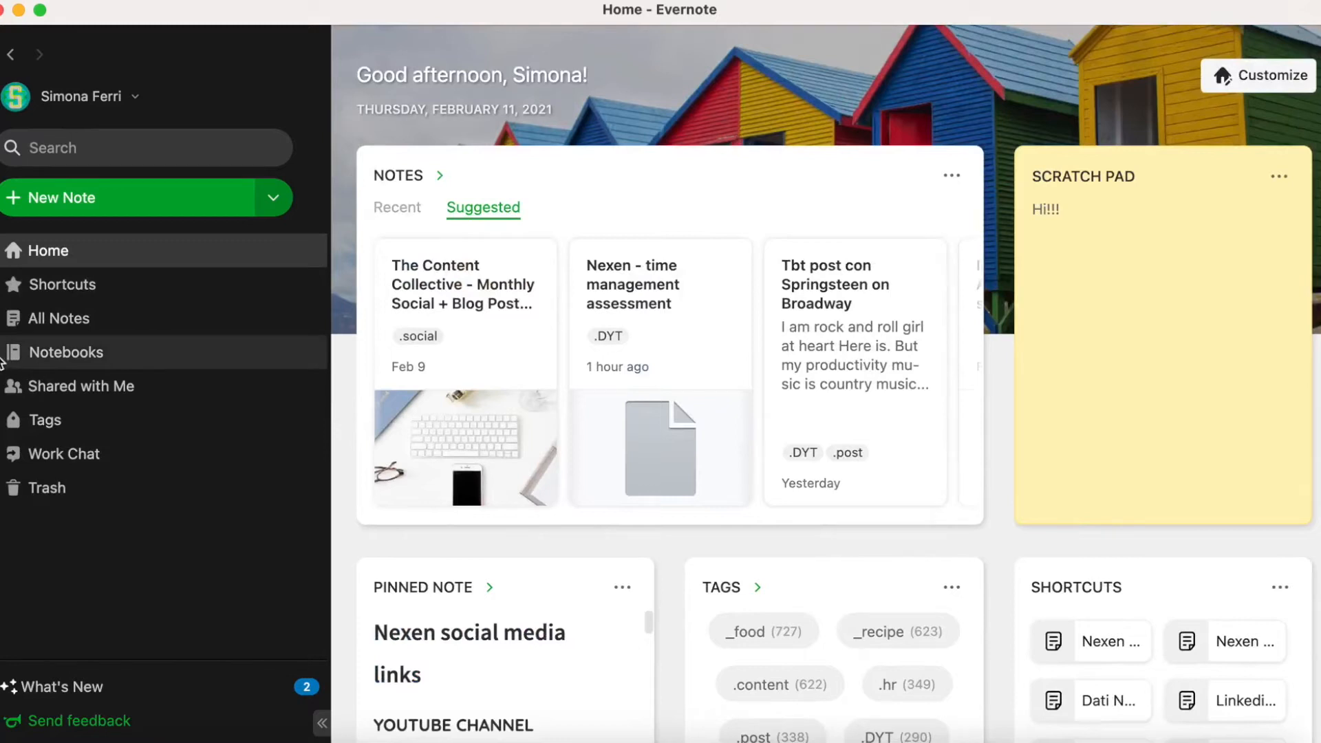
left_click(2, 359)
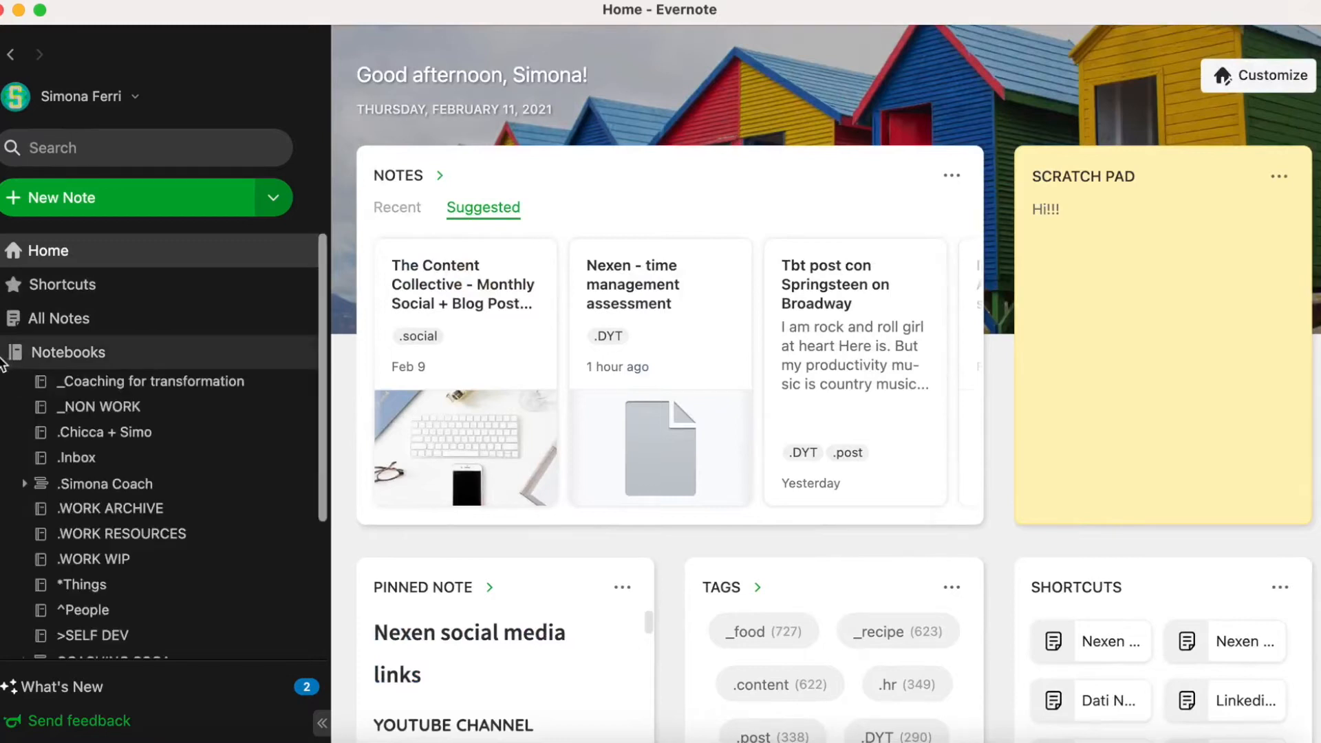
left_click(90, 467)
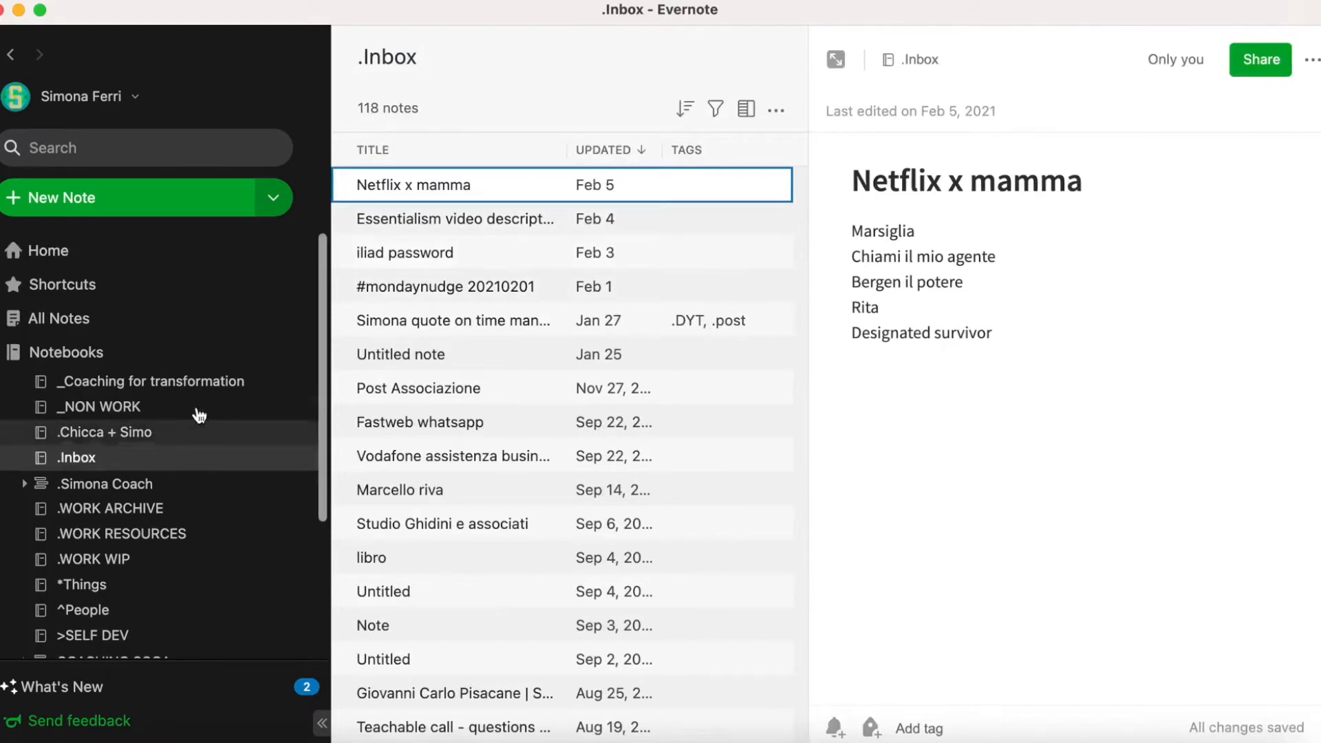
scroll(551, 411, "down", 10)
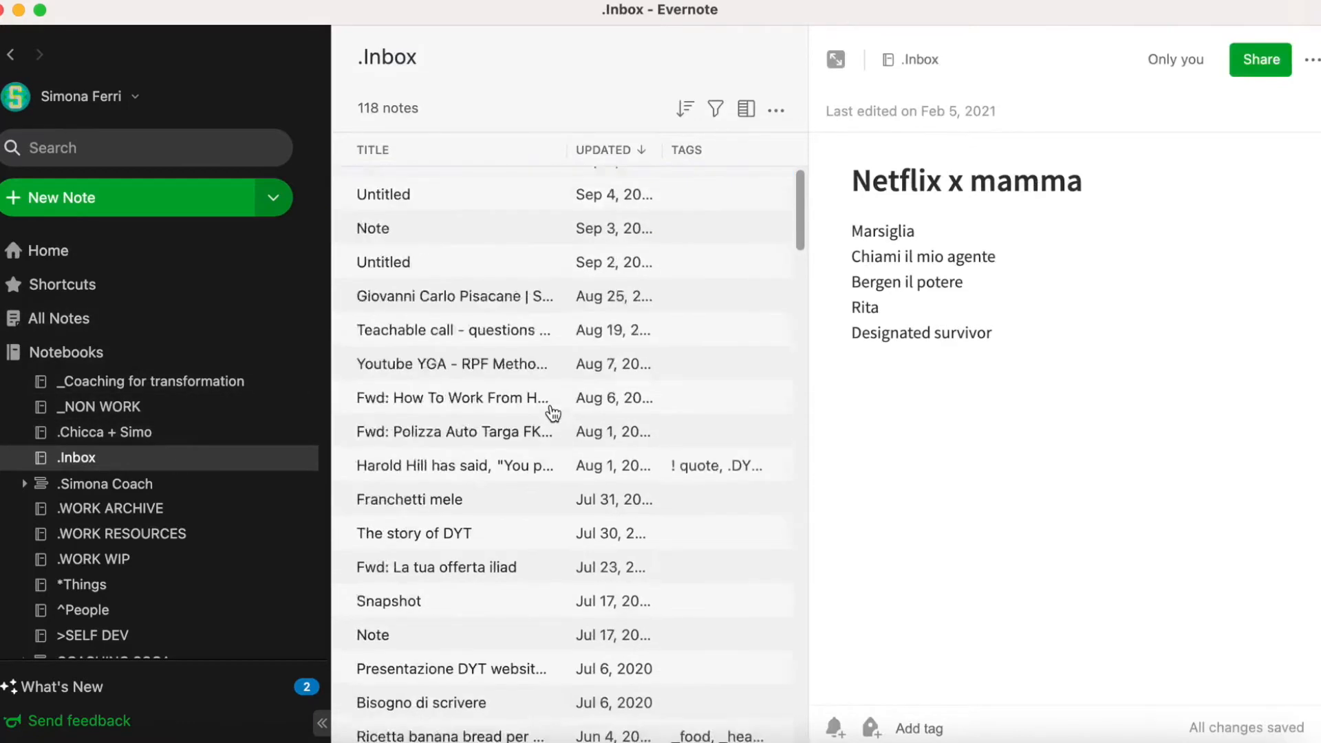
scroll(552, 413, "up", 10)
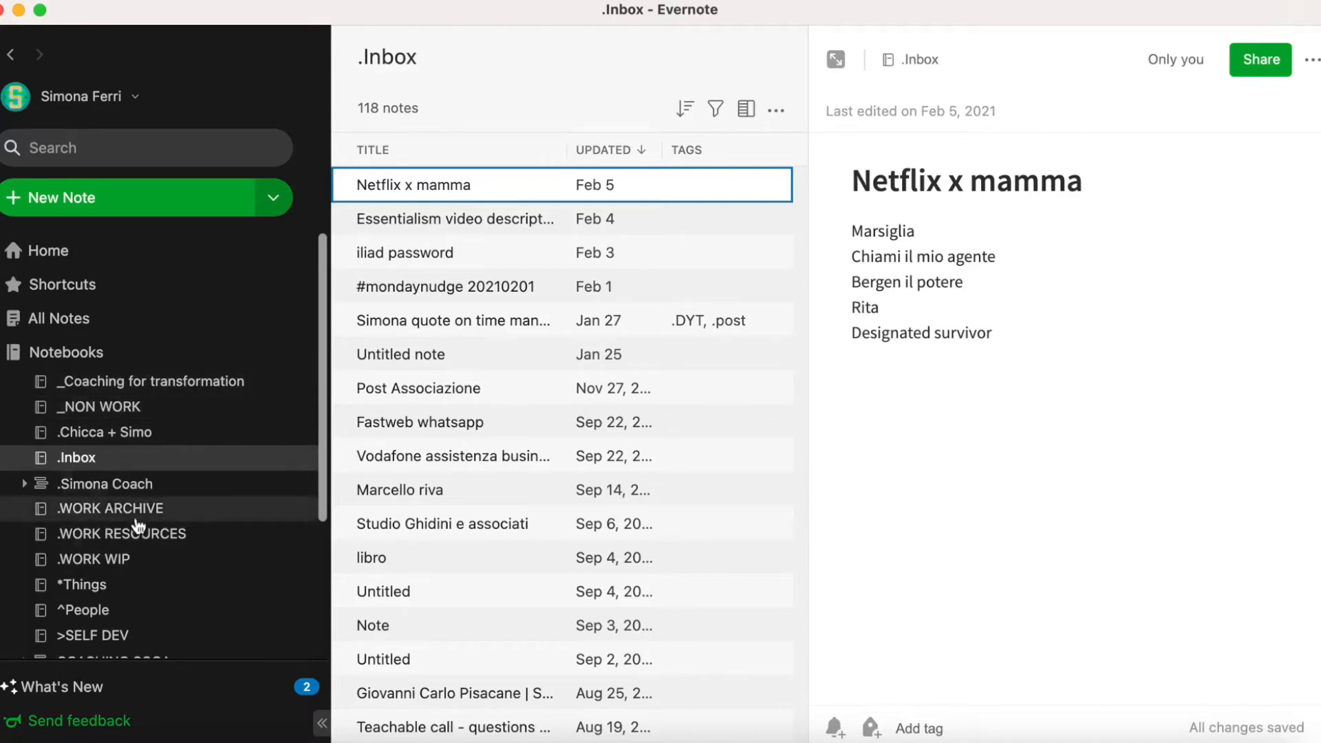
Expand the COACHING SCOA stack to review its notebooks, and collapse it again.
scroll(177, 557, "down", 3)
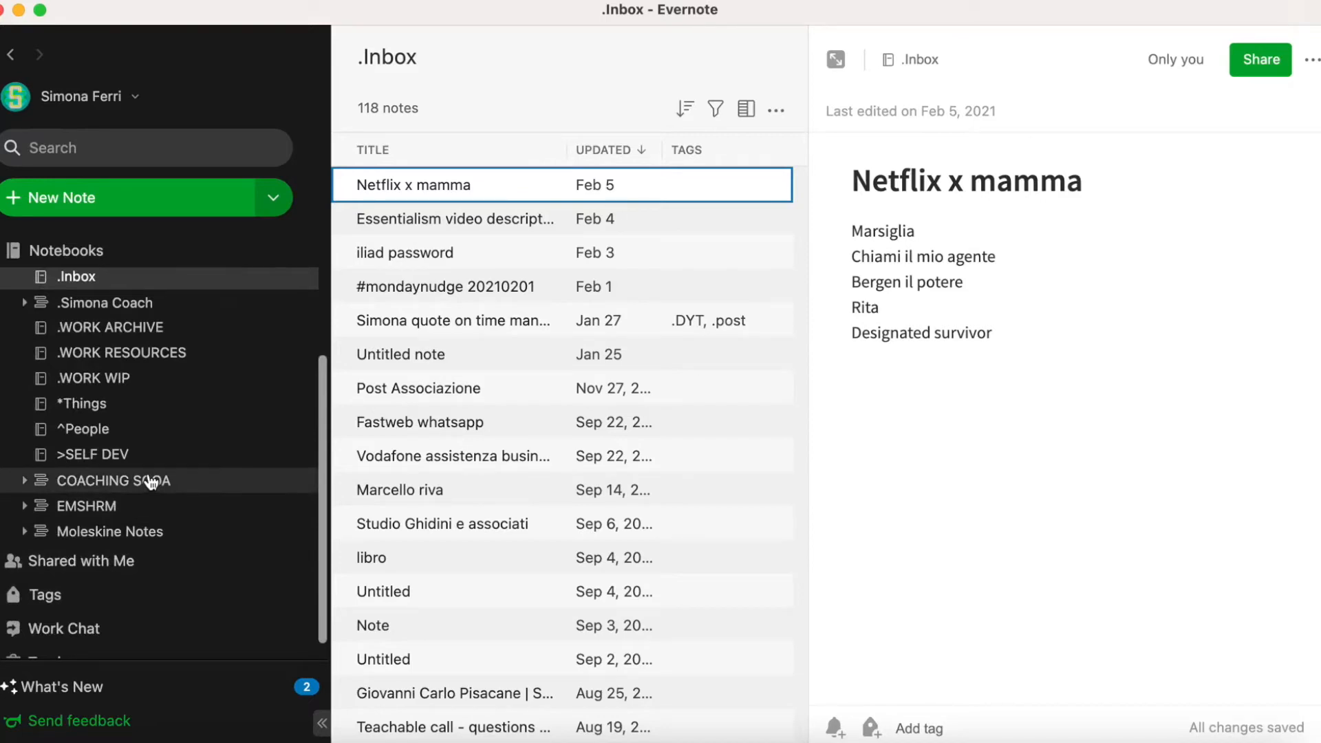
left_click(25, 482)
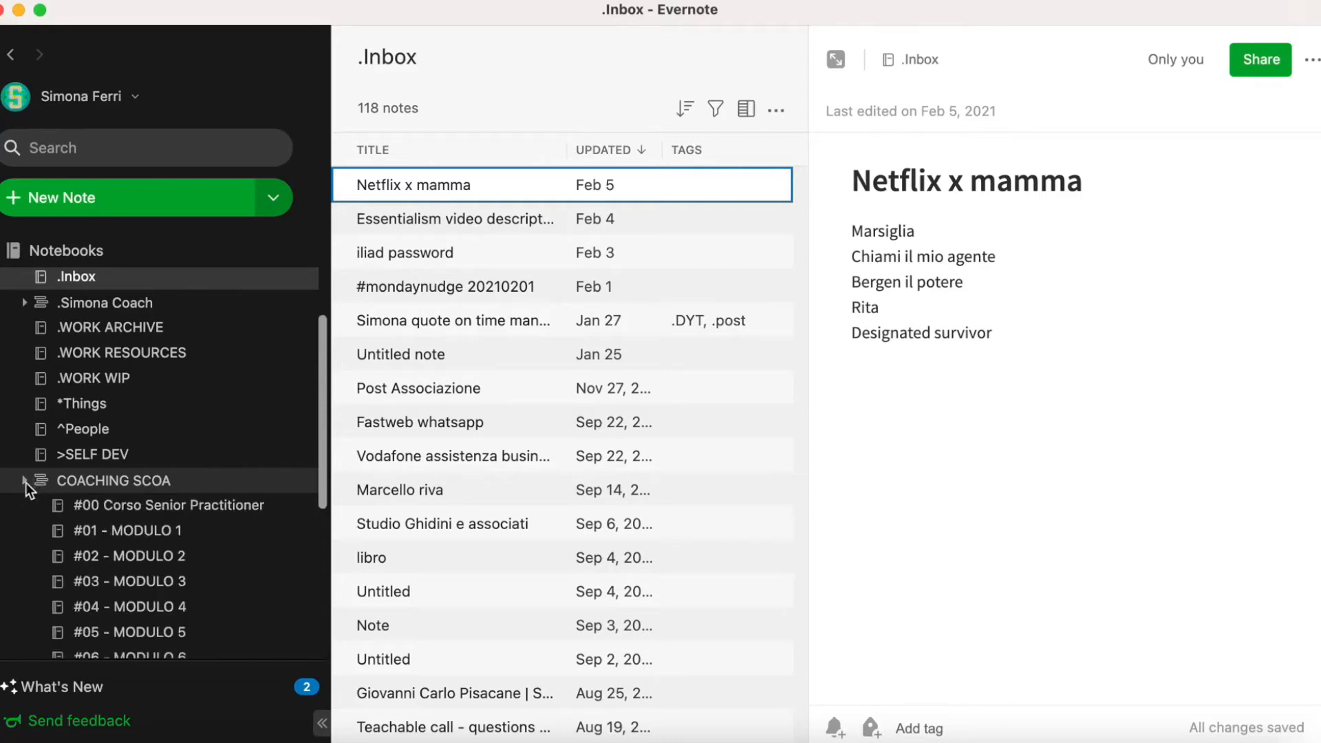
scroll(99, 500, "down", 3)
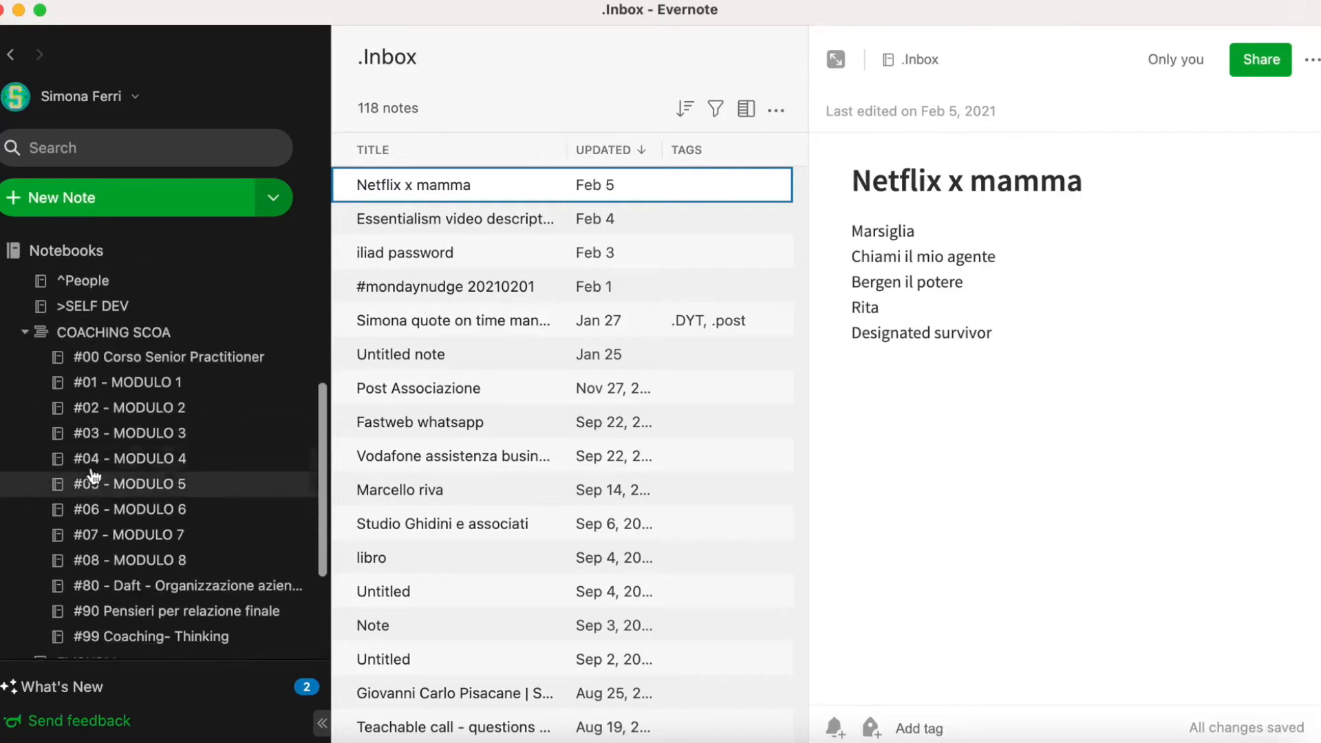
left_click(20, 335)
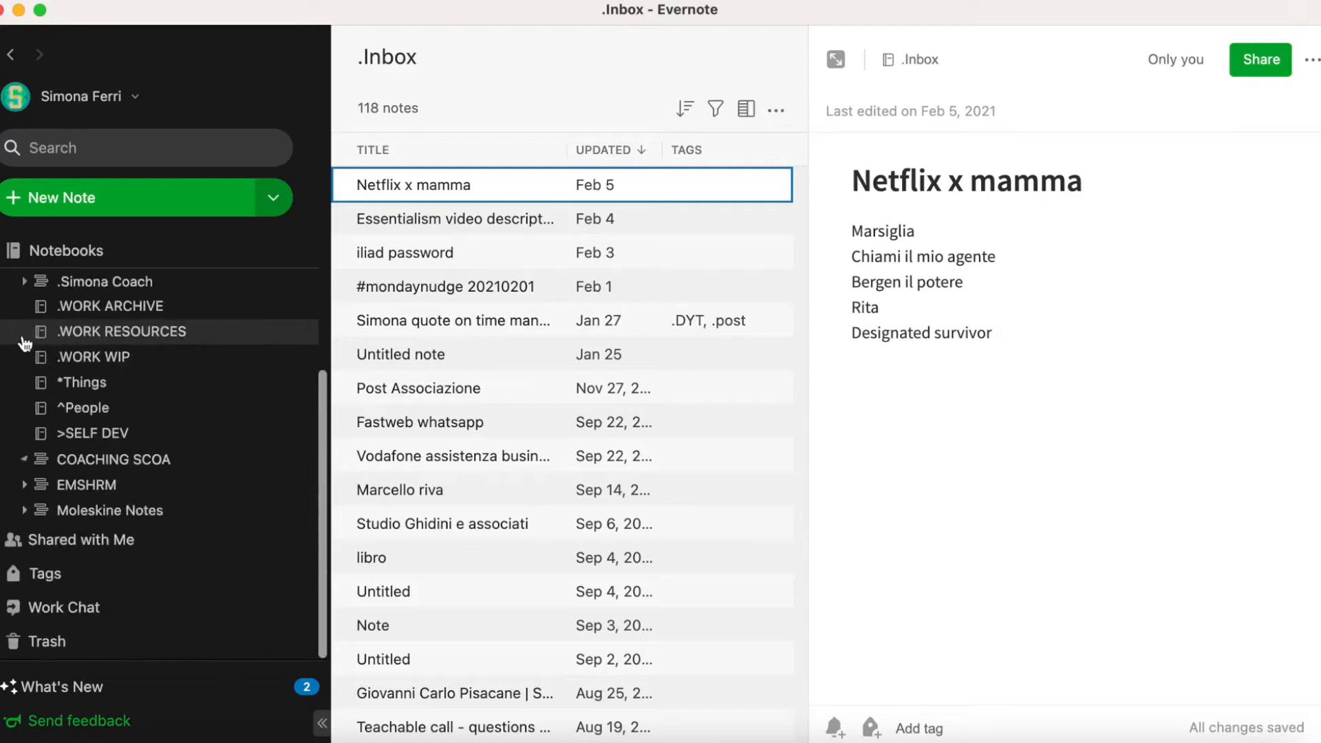
scroll(110, 406, "up", 3)
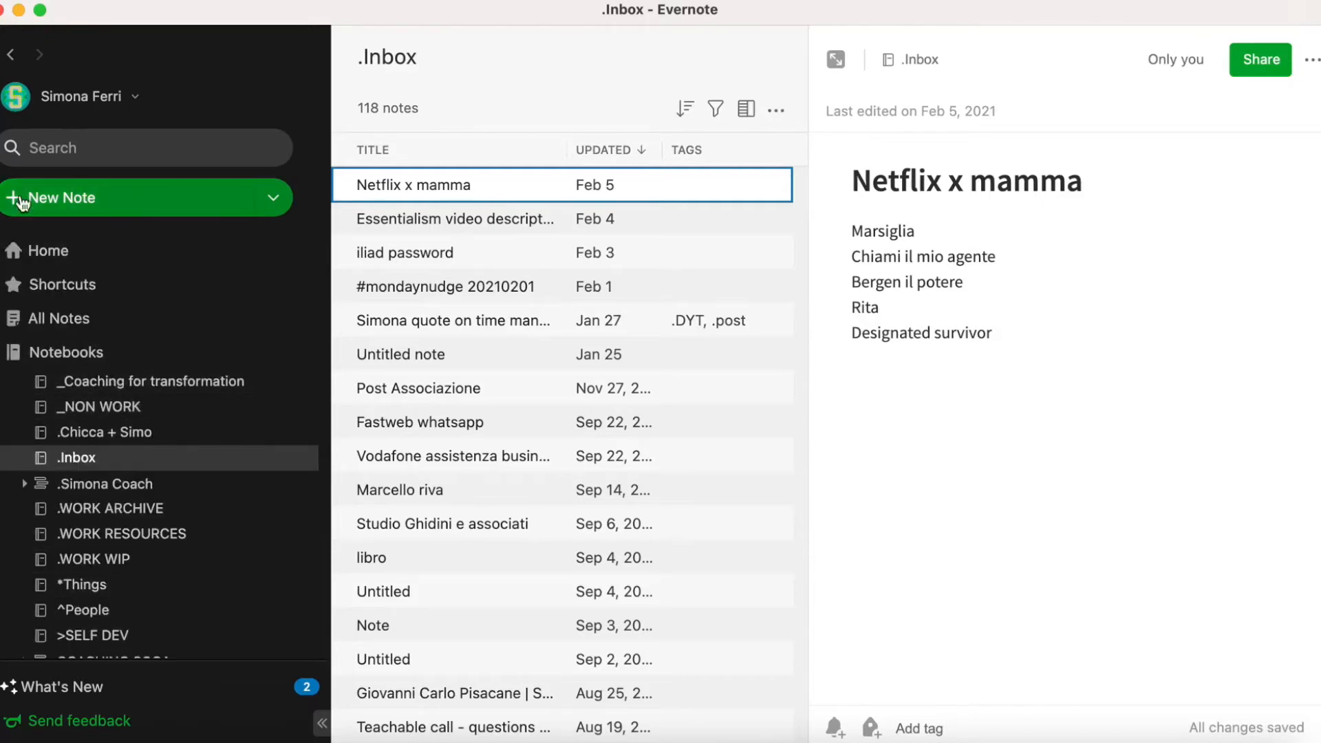
Create a blank note in the .Inbox notebook and open its tag field for entry.
left_click(125, 205)
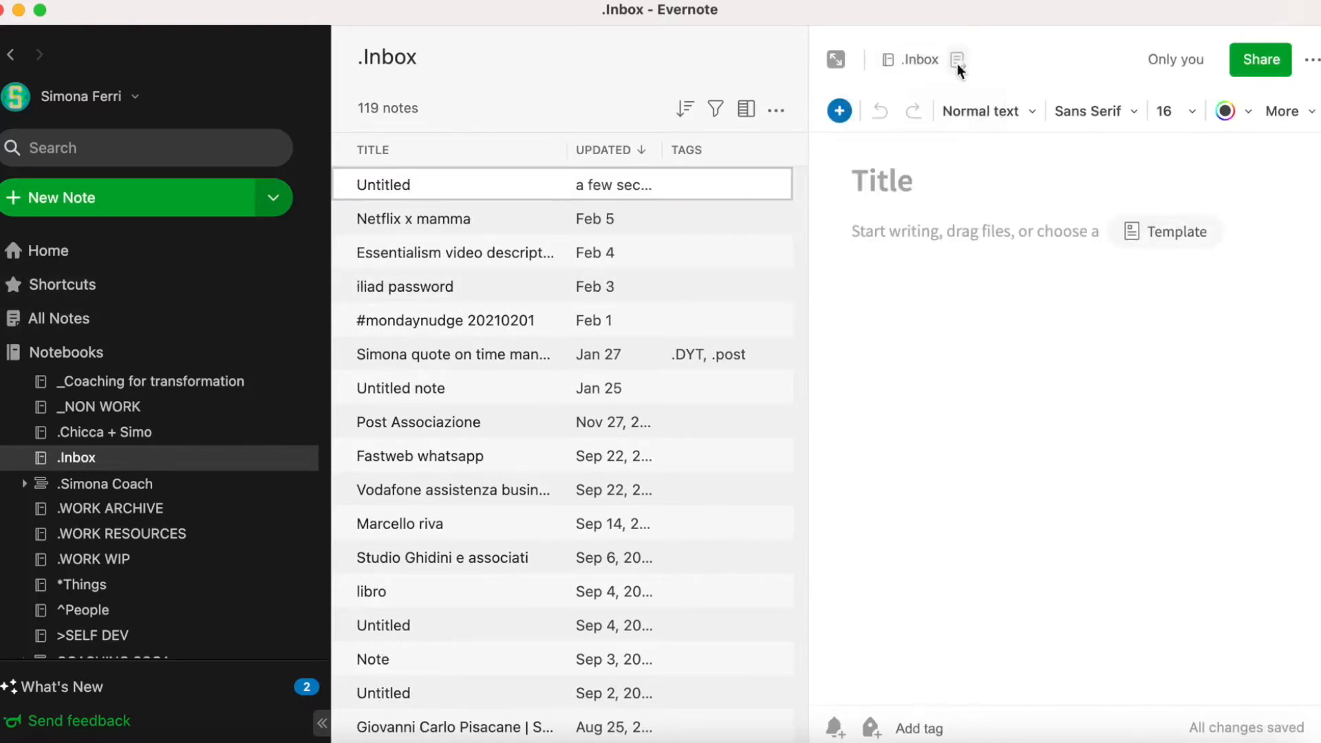
left_click(957, 61)
left_click(1007, 87)
left_click(942, 729)
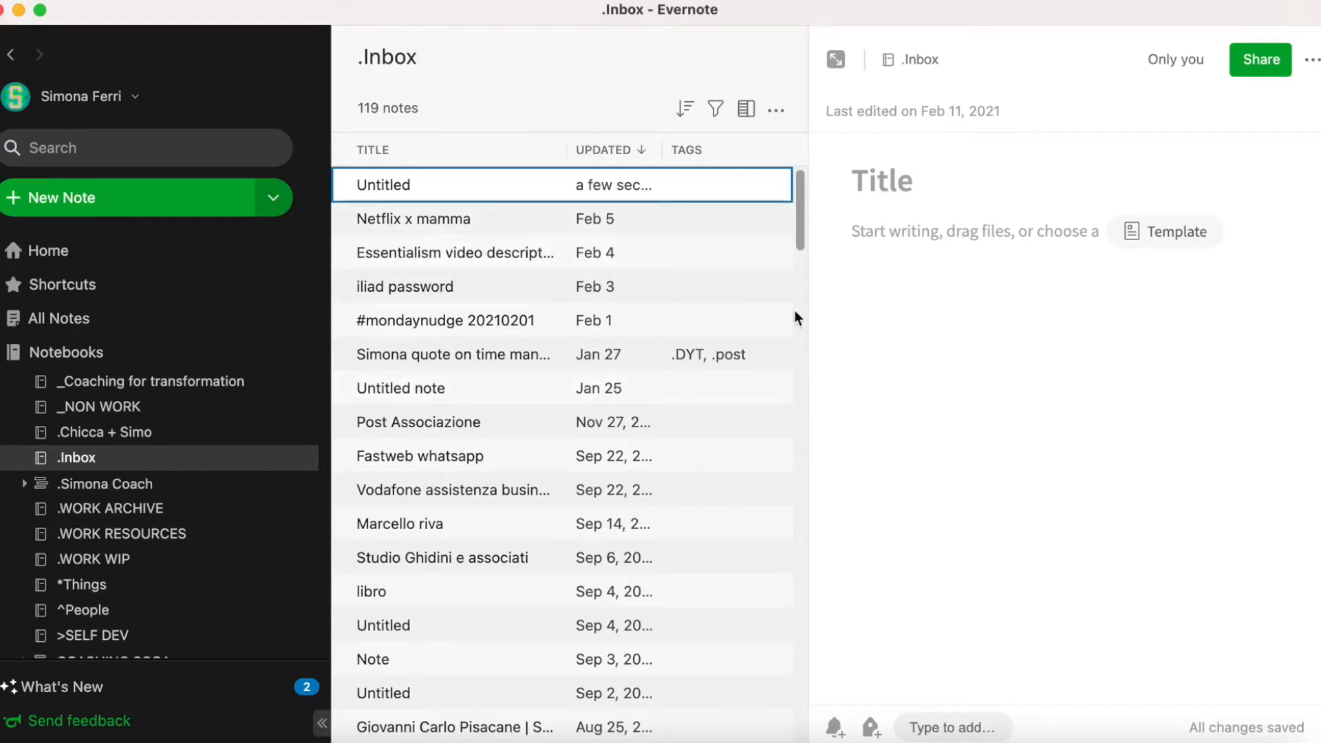
Search all notes using the .DYT tag as the filter.
left_click(64, 147)
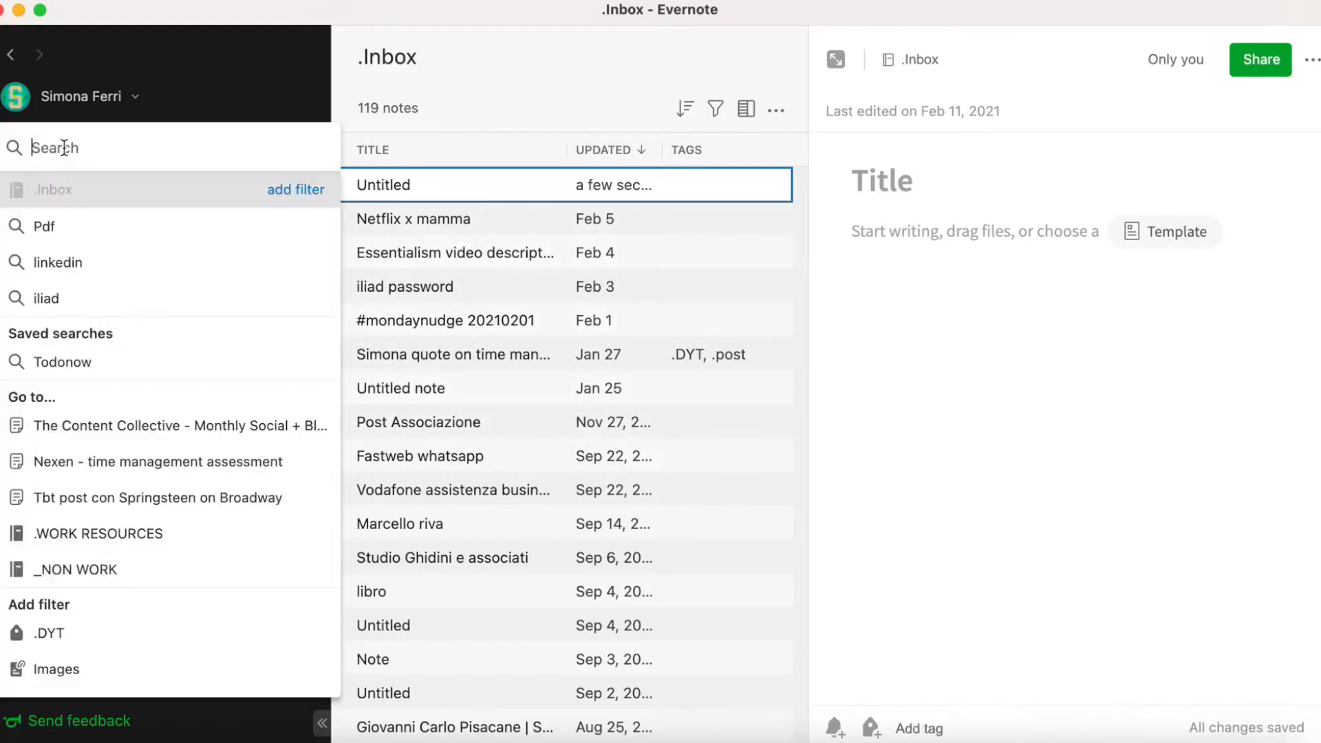
left_click(62, 638)
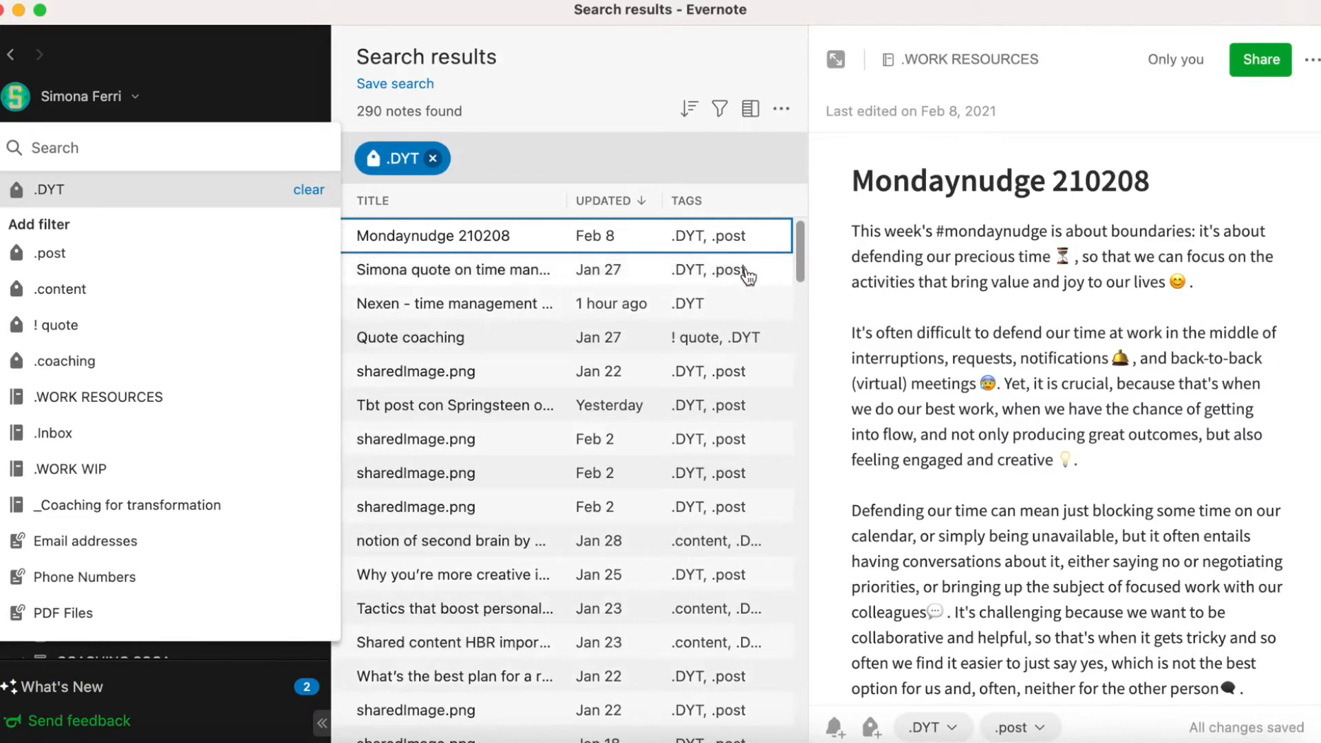
left_click(482, 162)
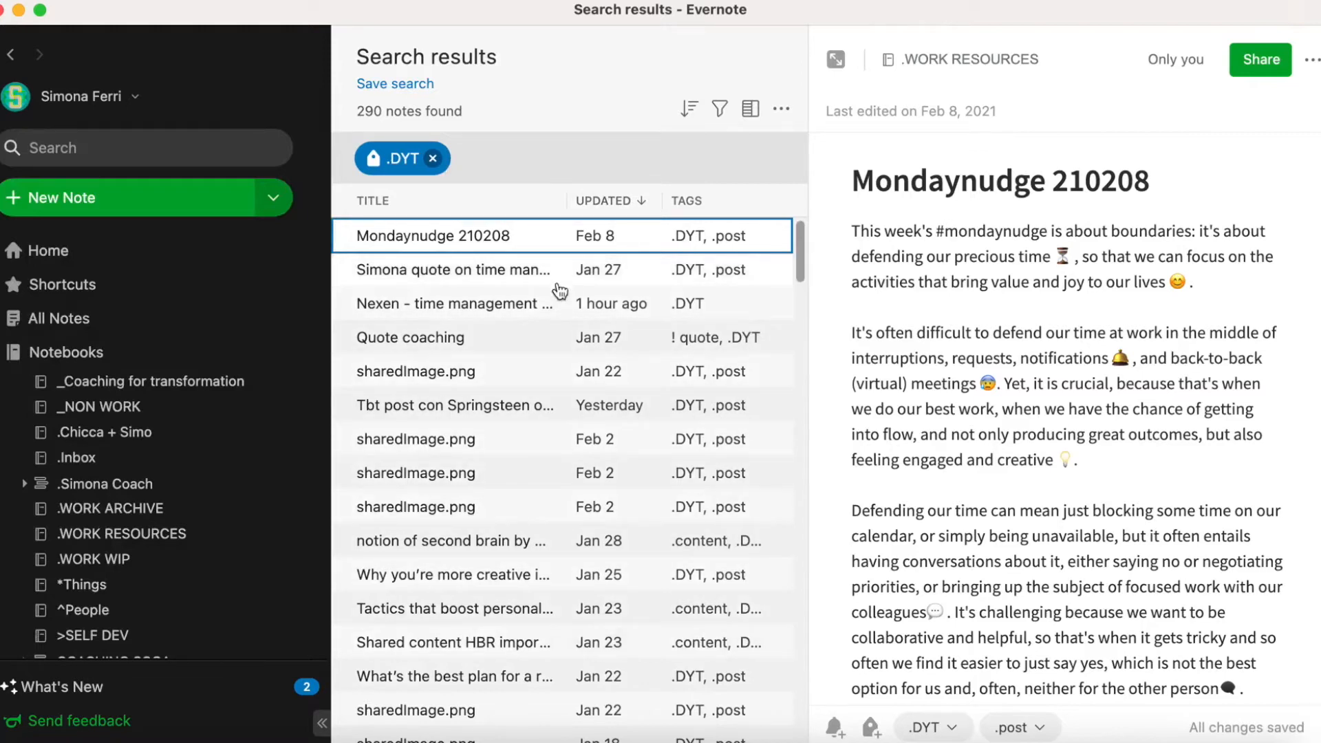
View the time management quote, Quote coaching and first Feb 2 sharedImage.png notes in the search results, and collapse the notebook list.
left_click(530, 275)
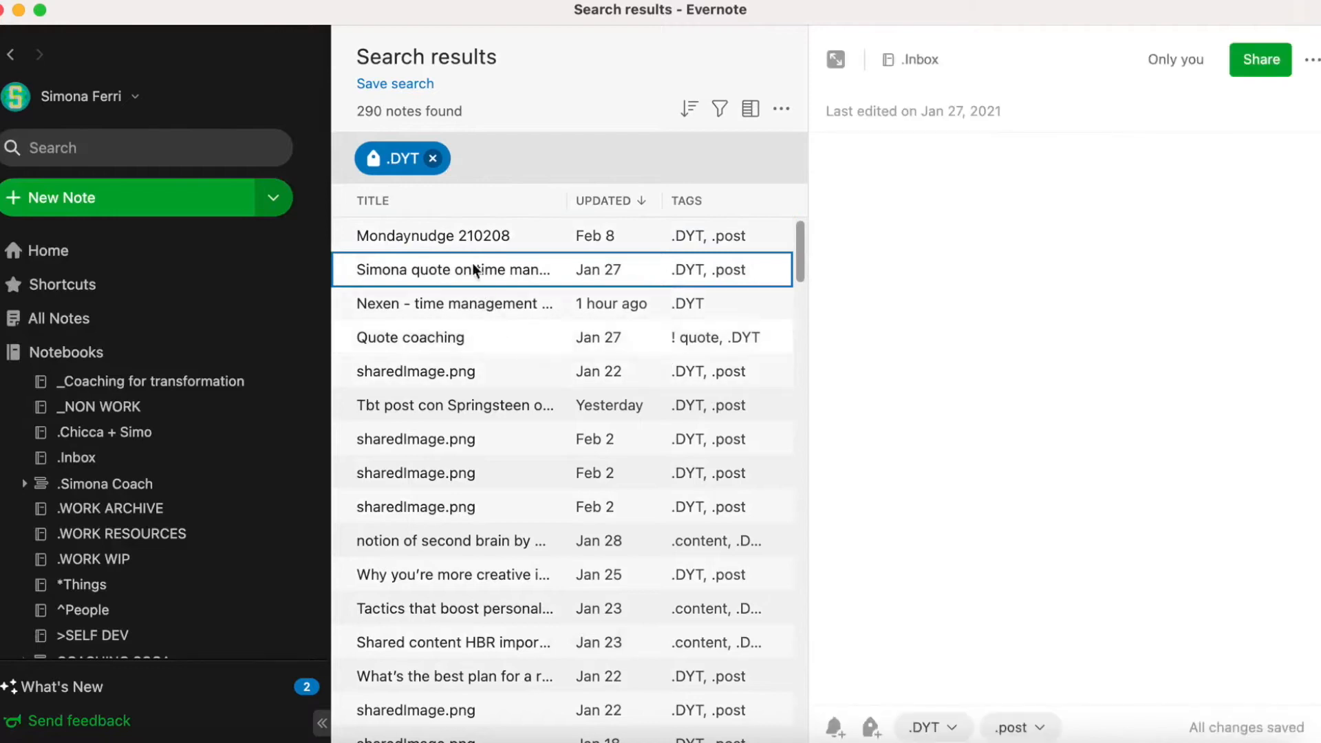
left_click(457, 339)
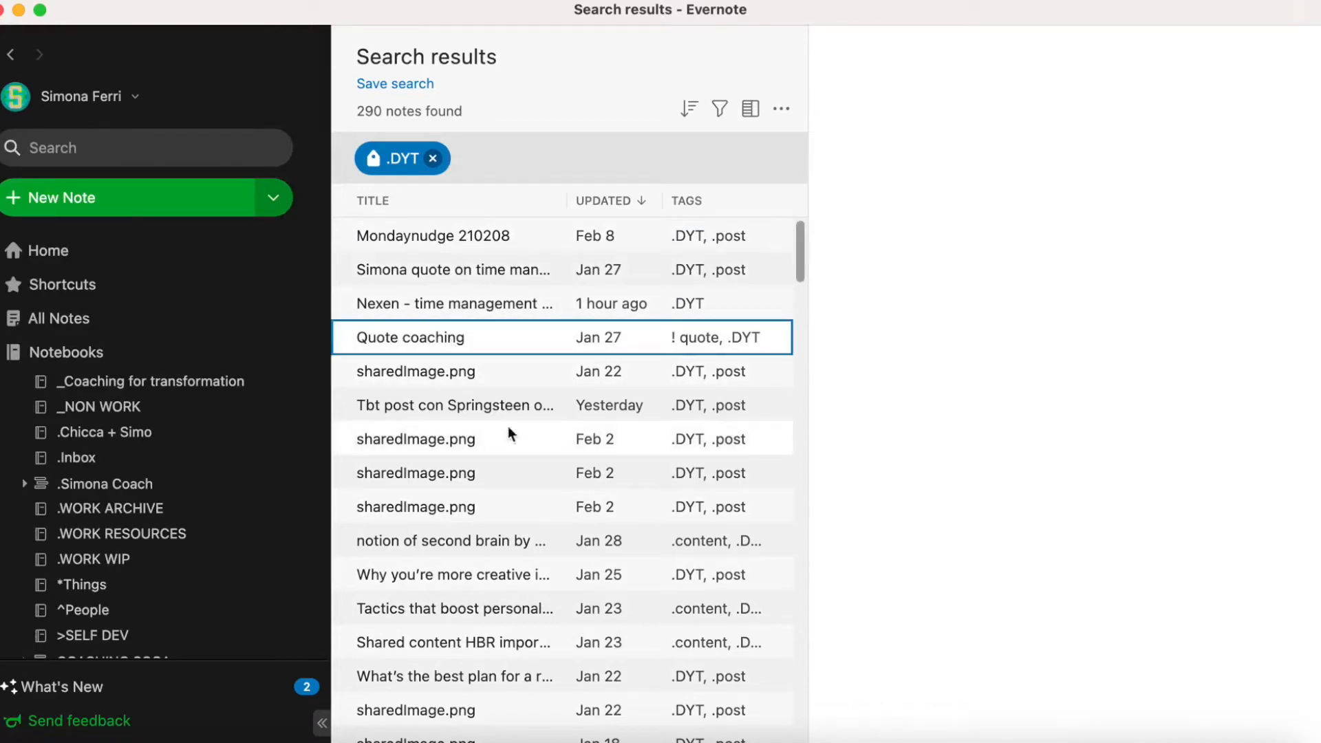
left_click(446, 451)
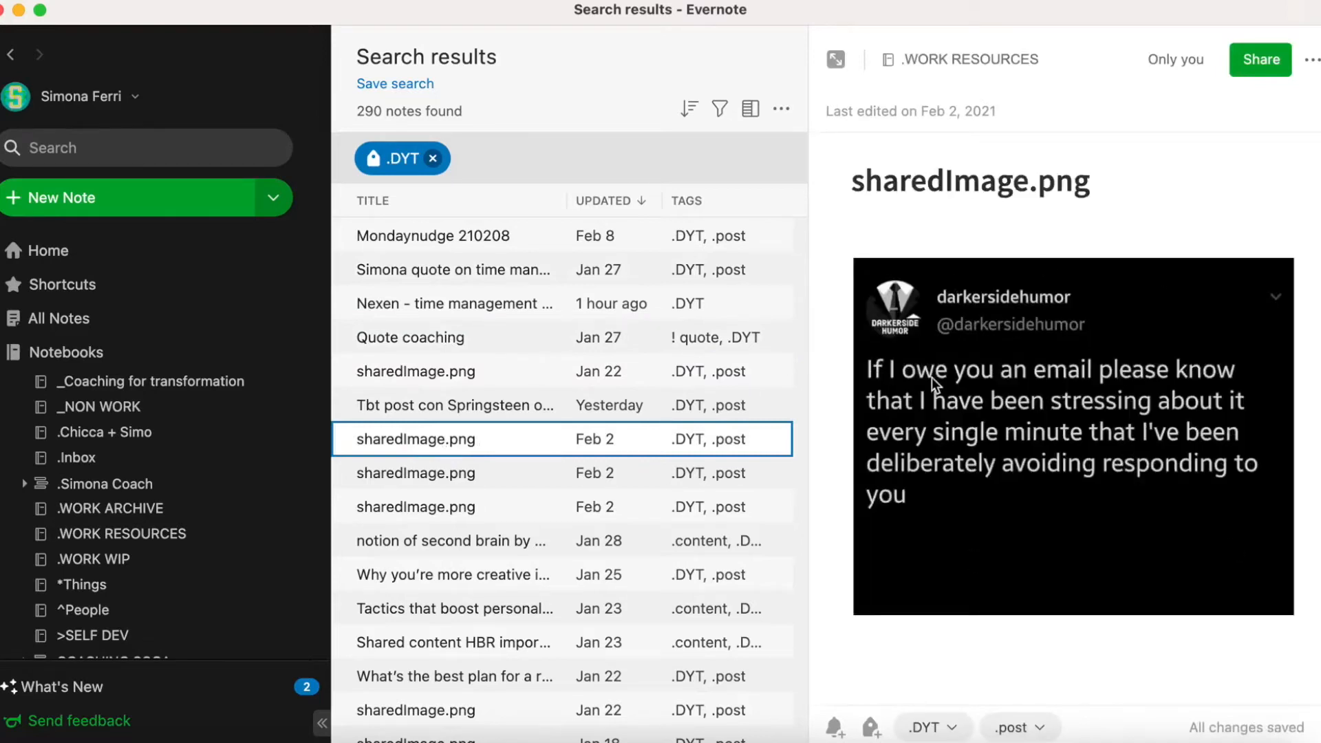
scroll(522, 355, "down", 1)
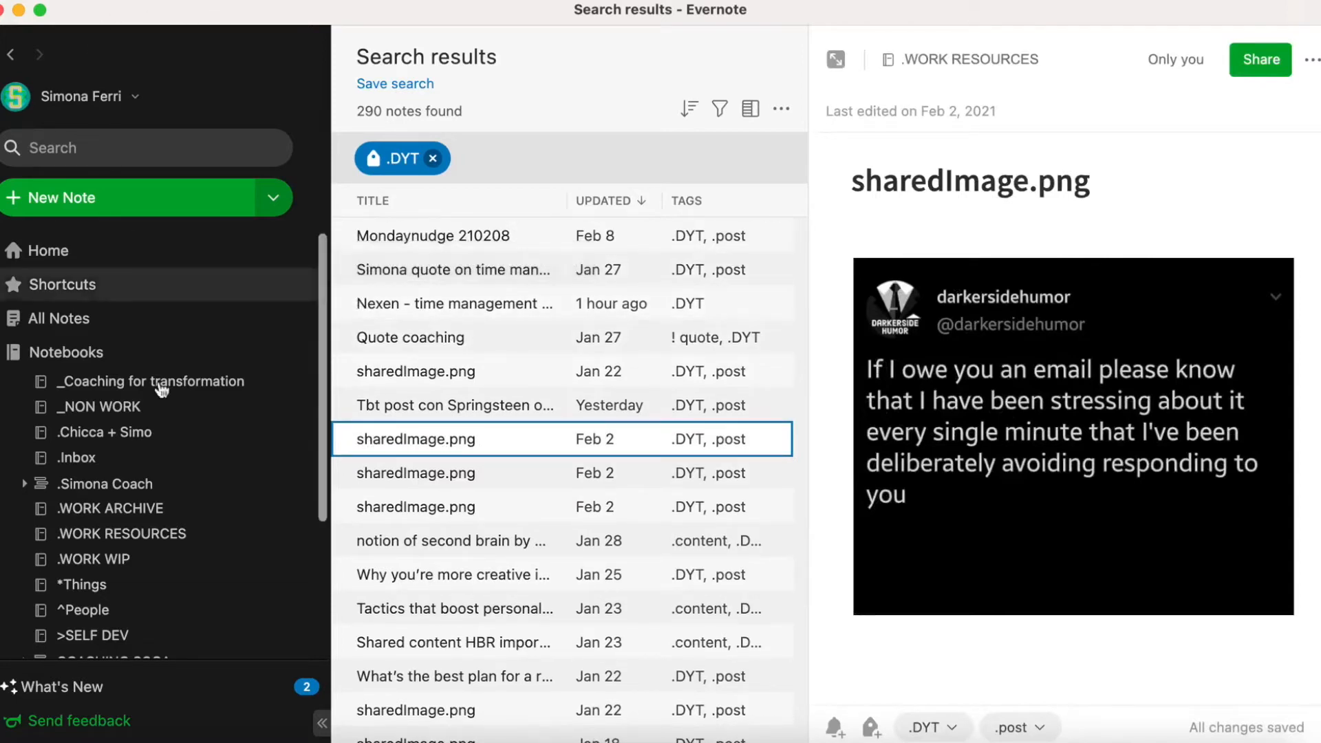
left_click(2, 355)
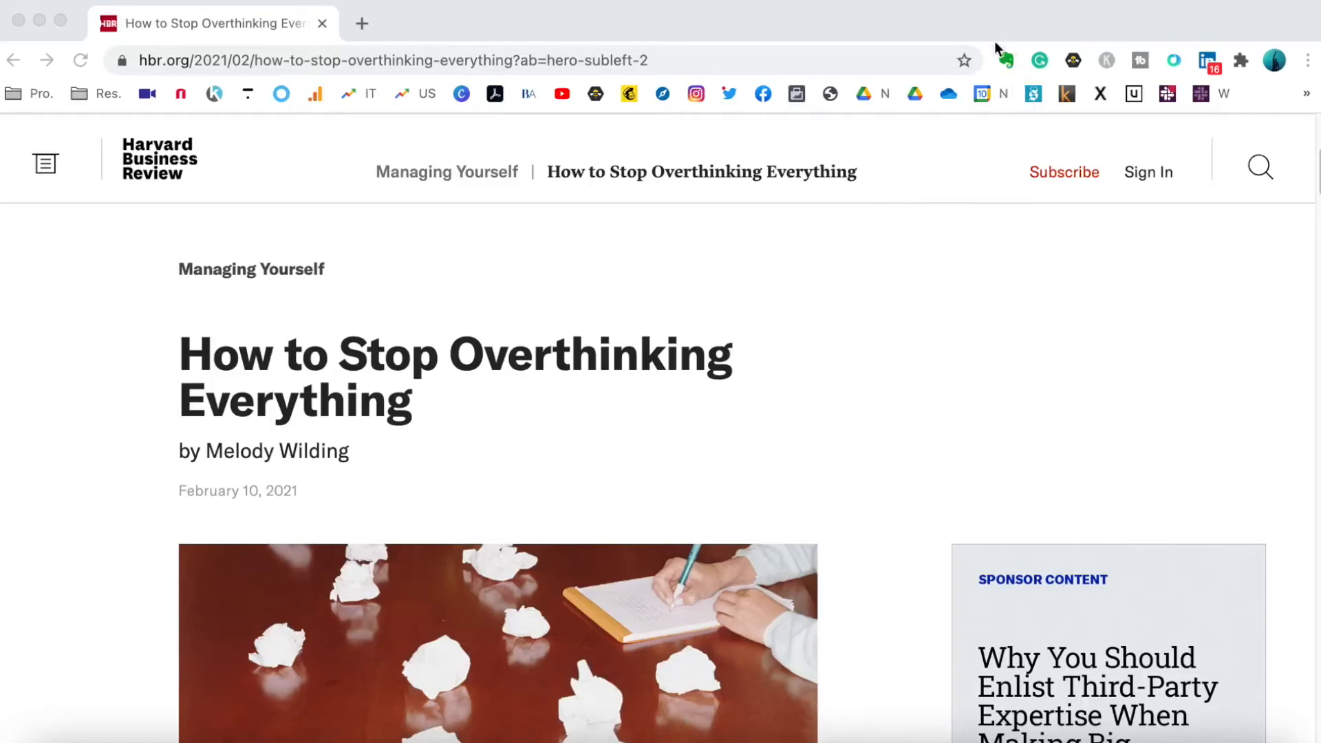
Switch to the browser, start Evernote Web Clipper on the HBR overthinking article, preview the Article format and choose Simplified article.
left_click(1009, 63)
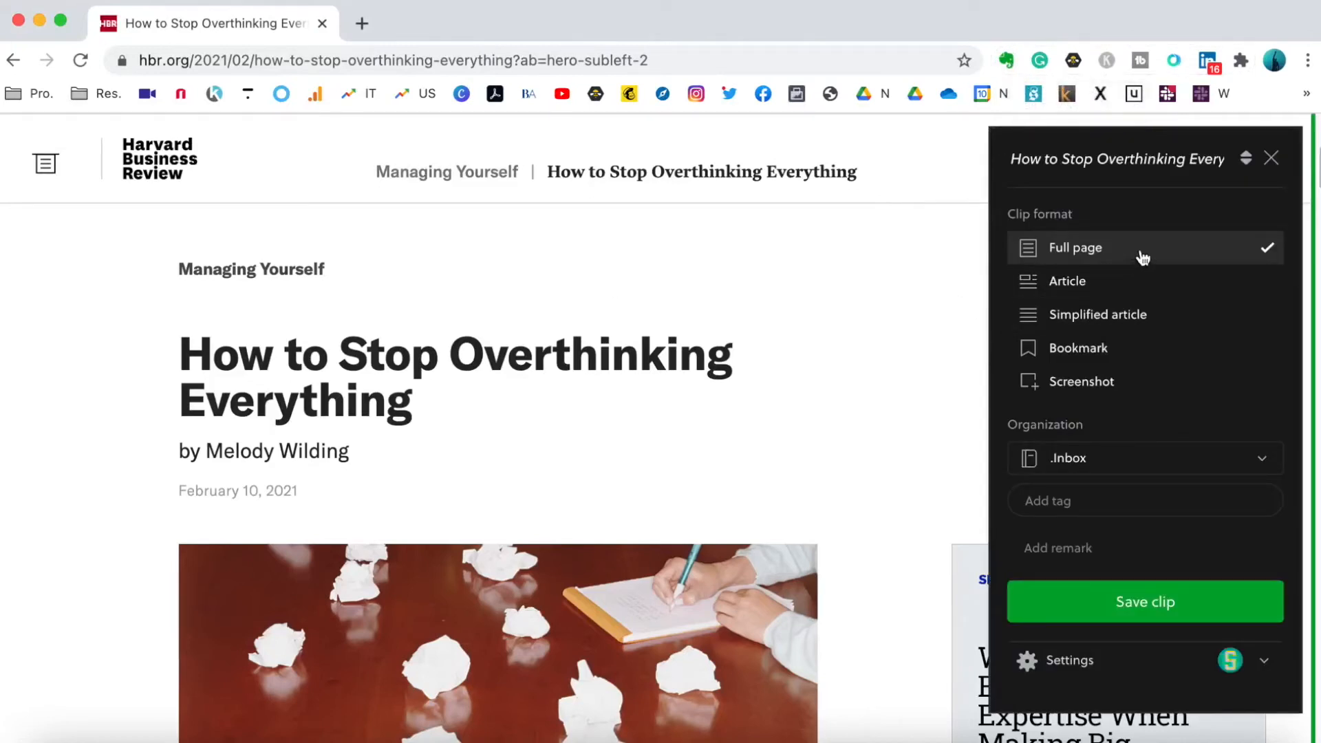
left_click(1080, 290)
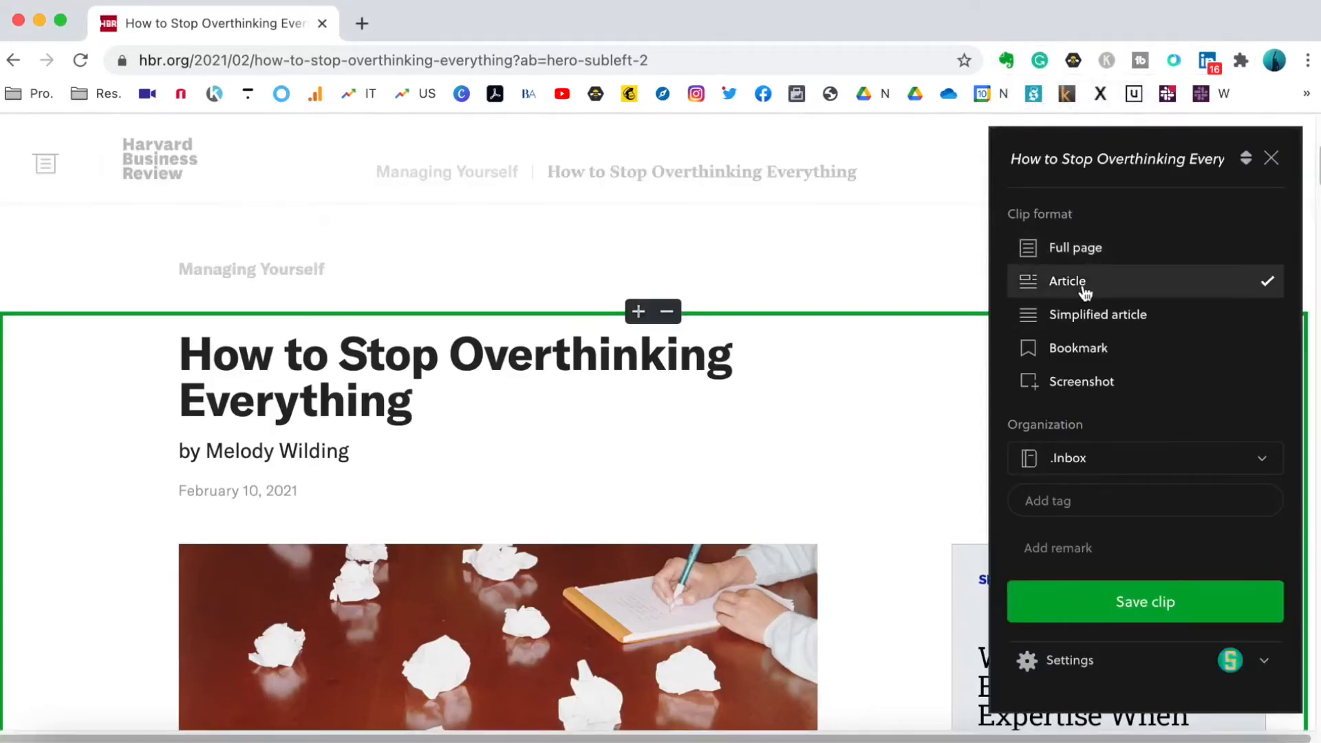
scroll(1076, 304, "down", 5)
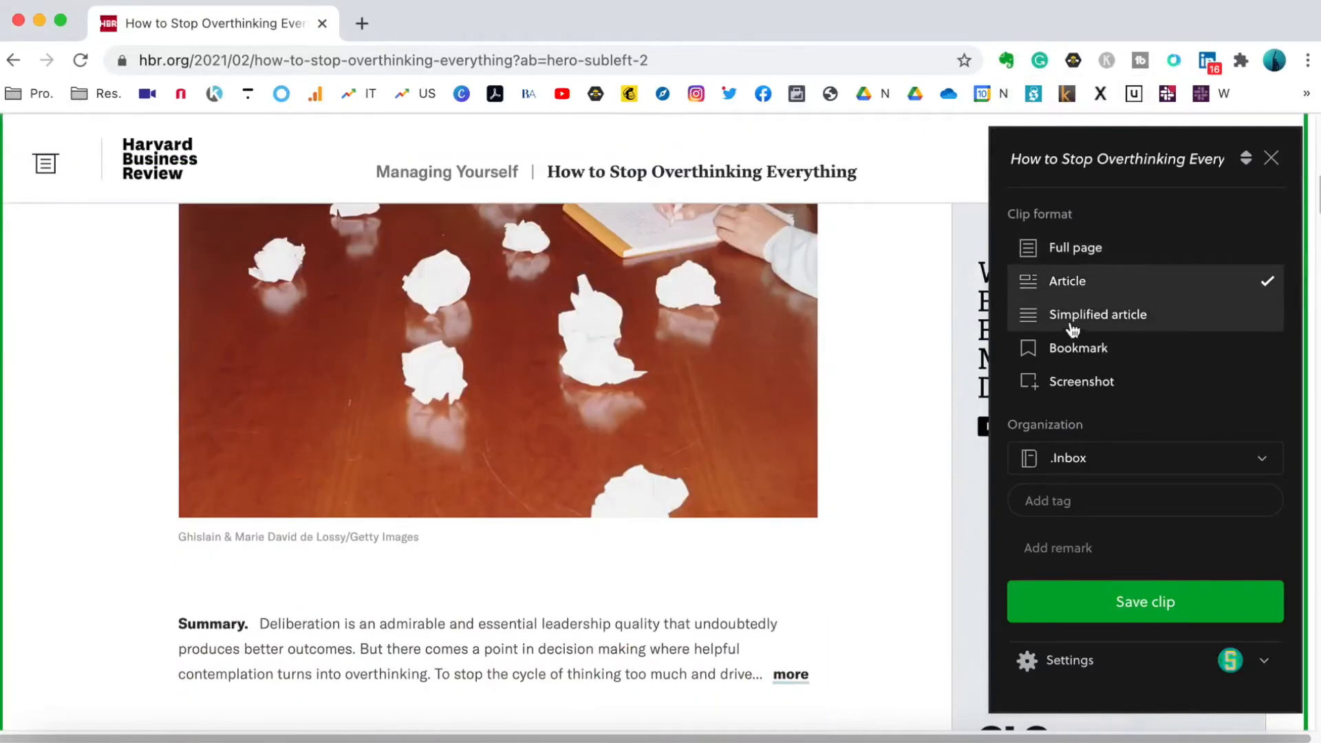
left_click(1074, 317)
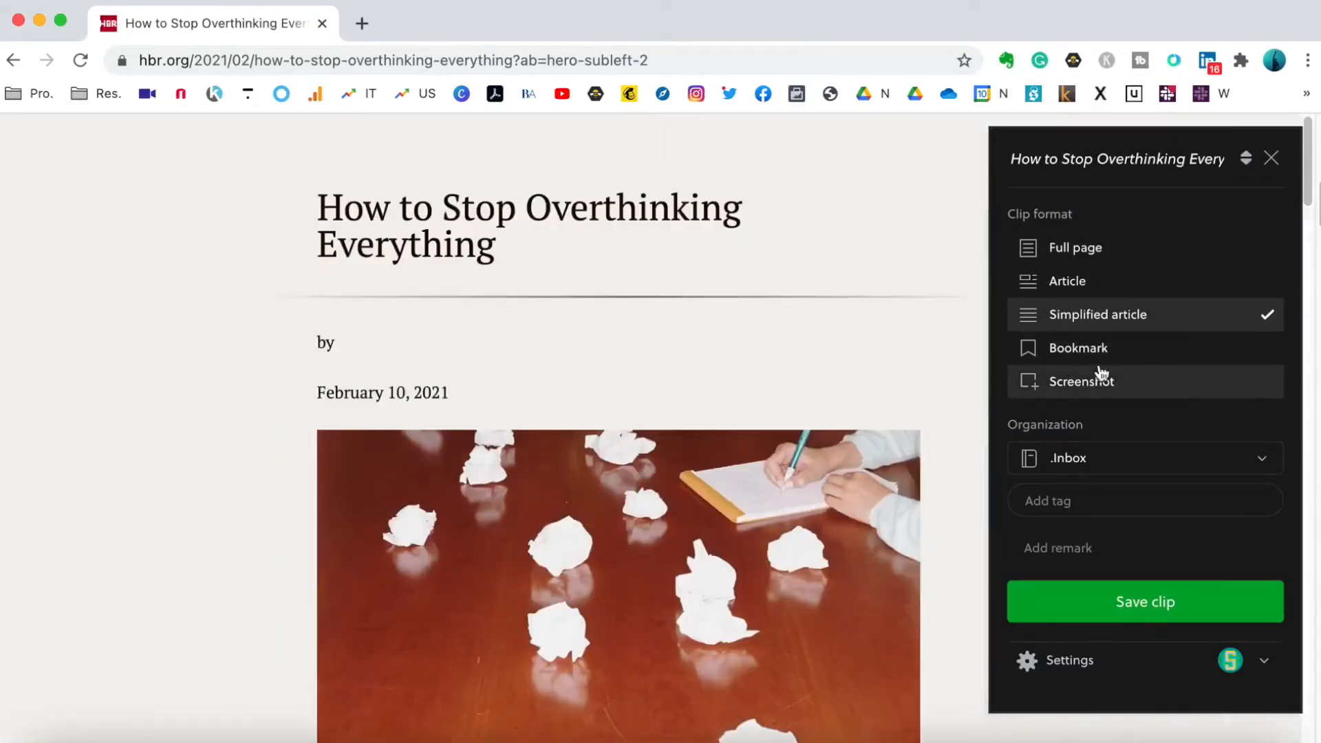
scroll(815, 379, "down", 12)
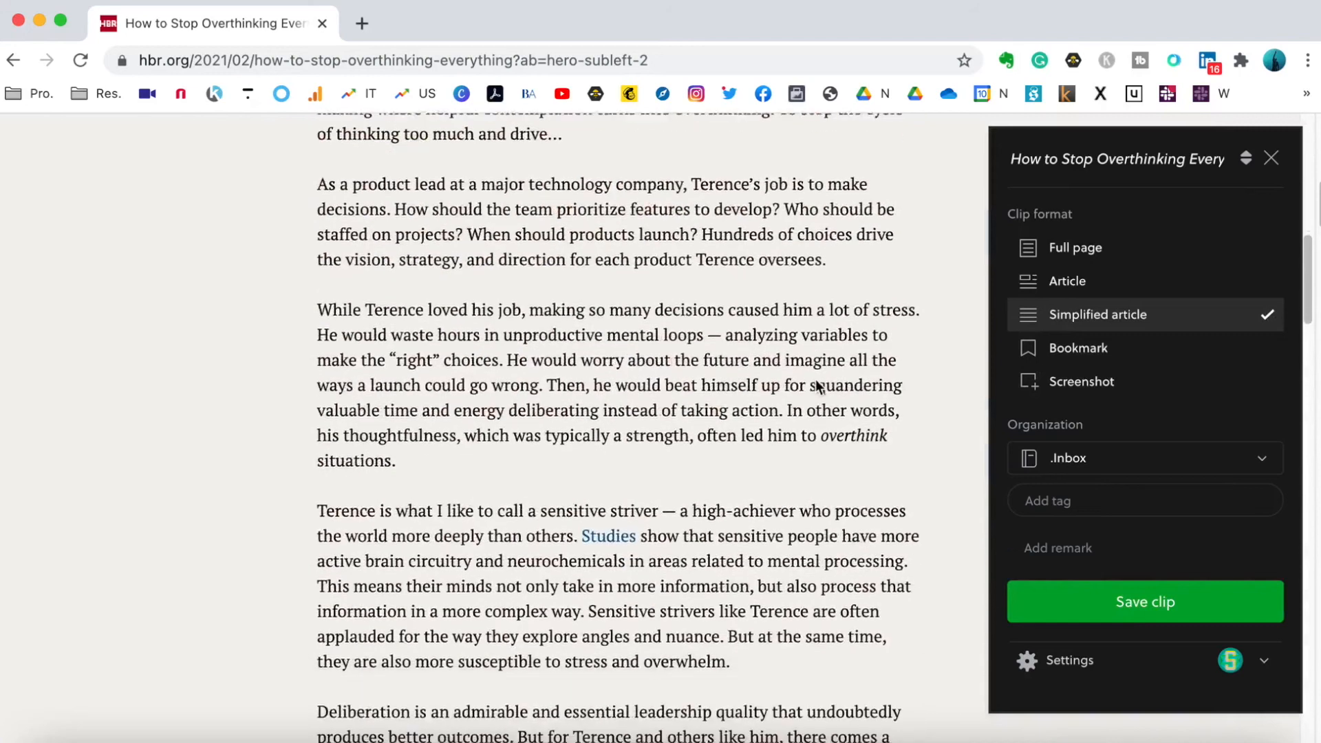
Save the clip to the .Inbox notebook with the tag .post.
left_click(1106, 470)
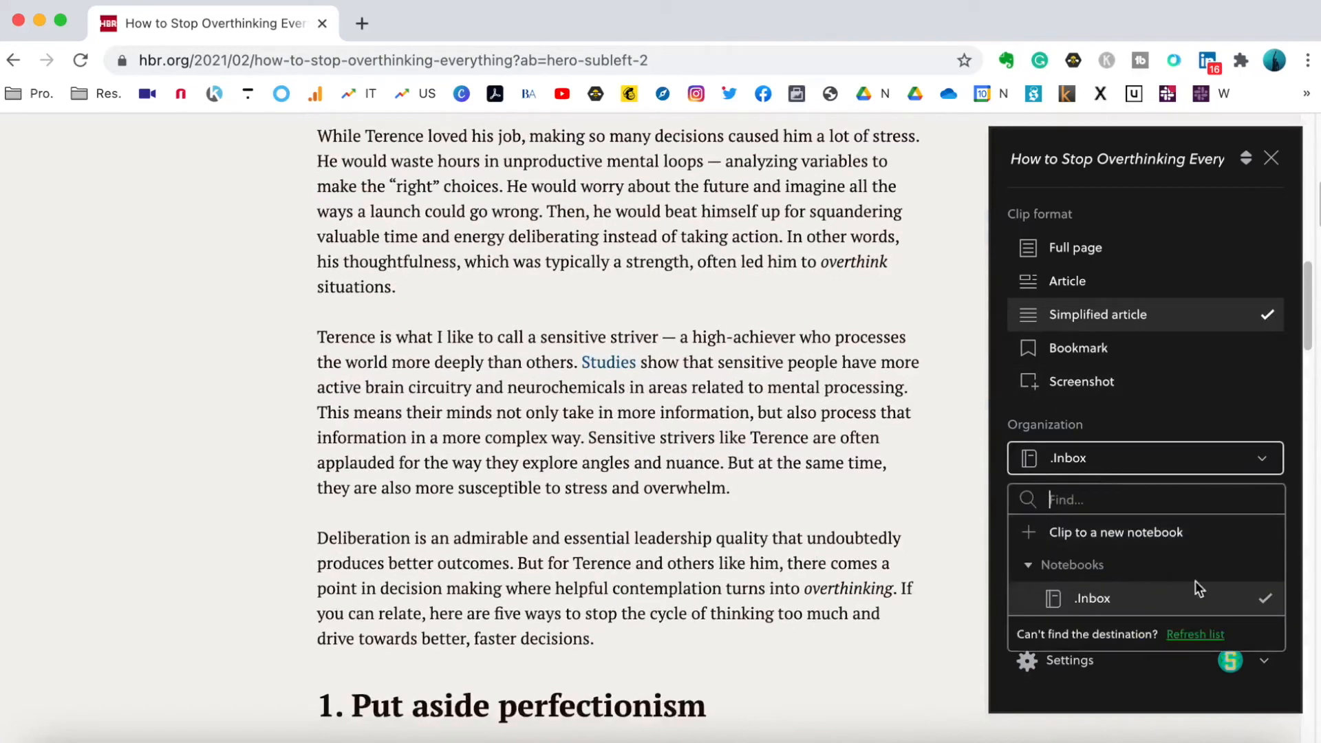
left_click(1135, 598)
left_click(1077, 491)
type(".post")
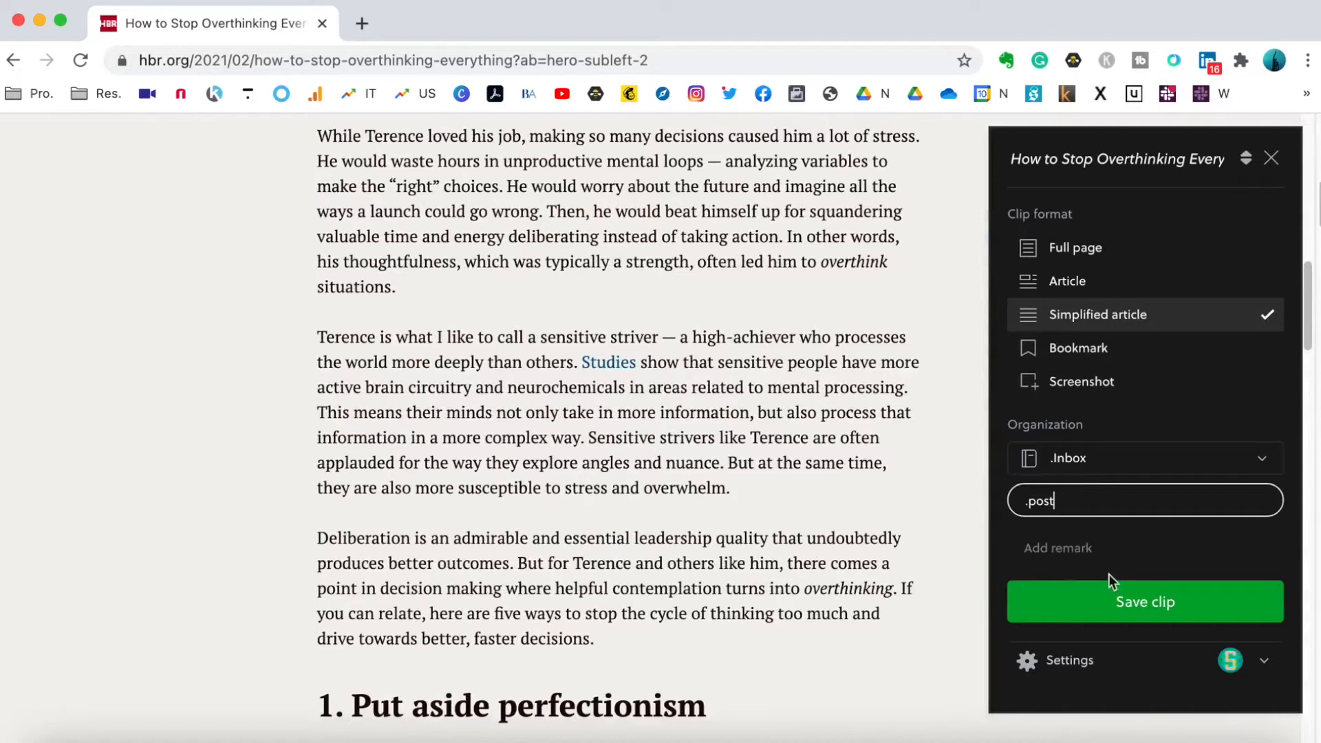
left_click(1121, 605)
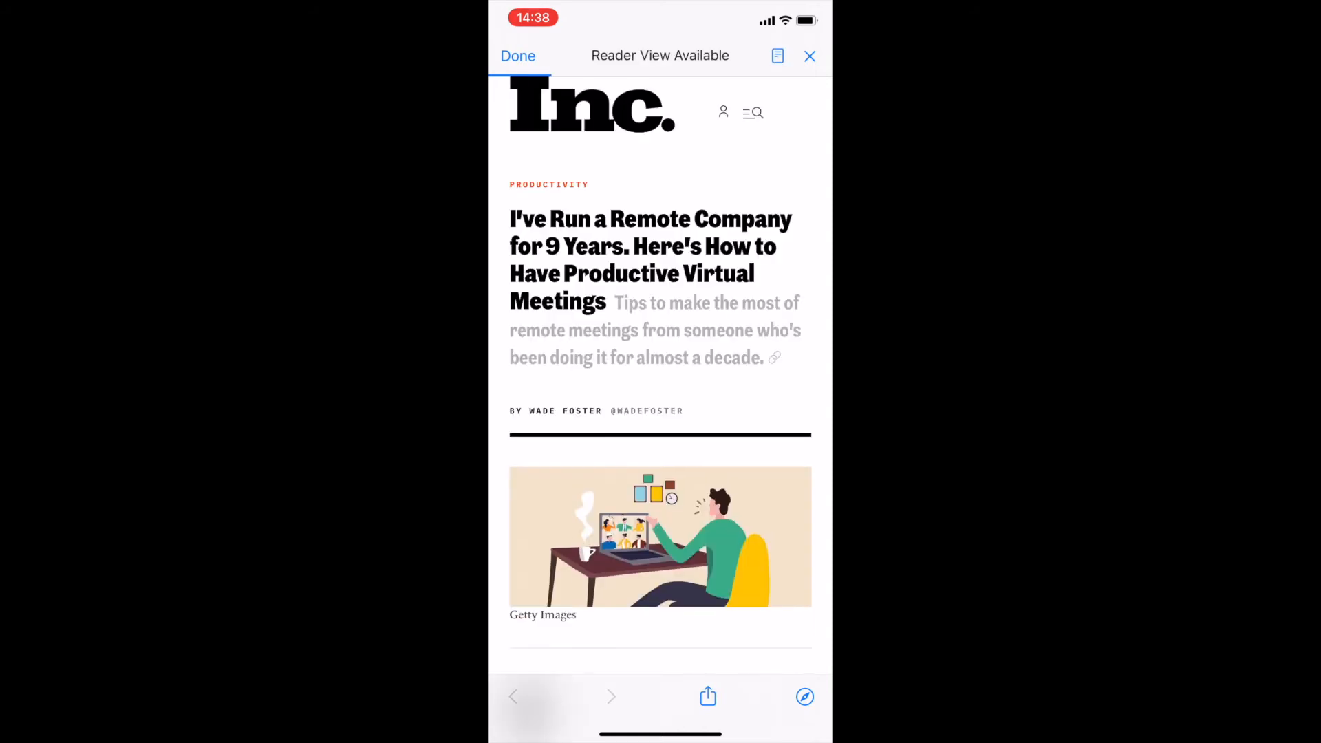
Share the Inc. article on productive virtual meetings to Evernote from the phone and check the full note title.
left_click(708, 696)
scroll(660, 557, "right", 3)
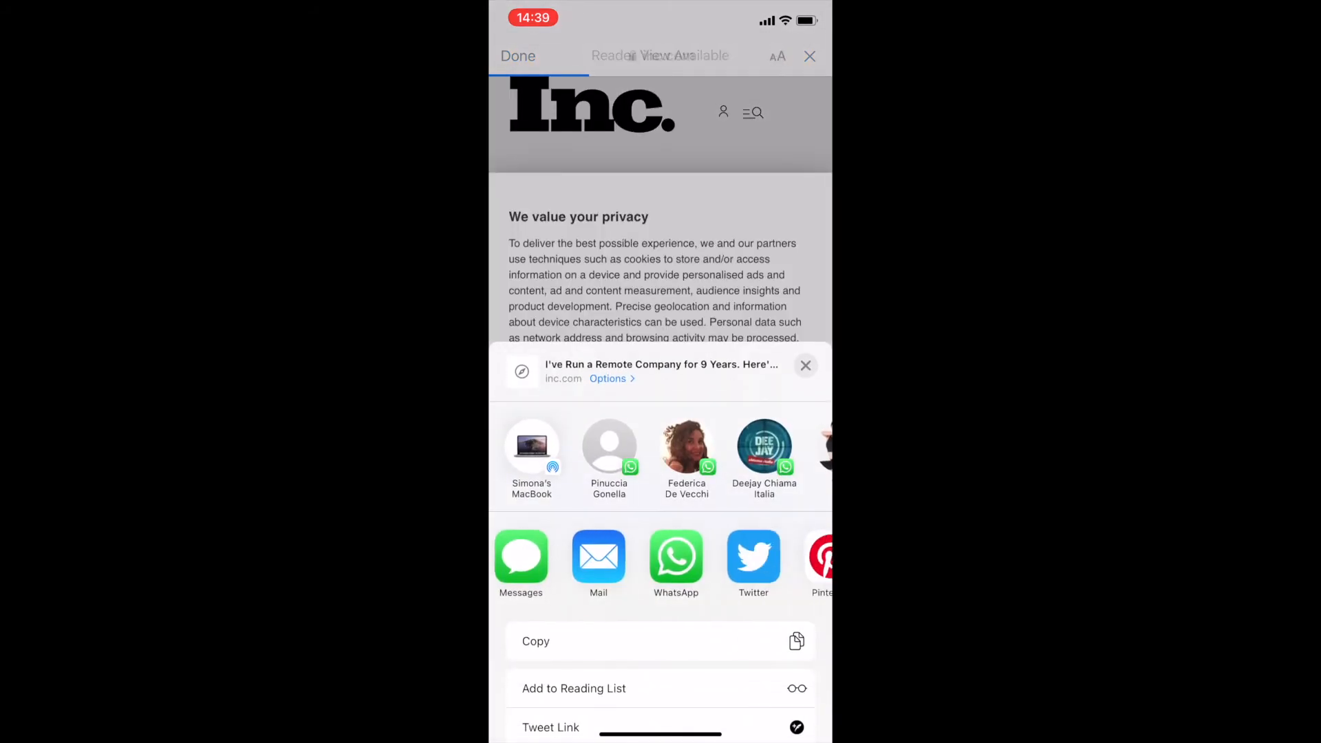
scroll(661, 557, "right", 3)
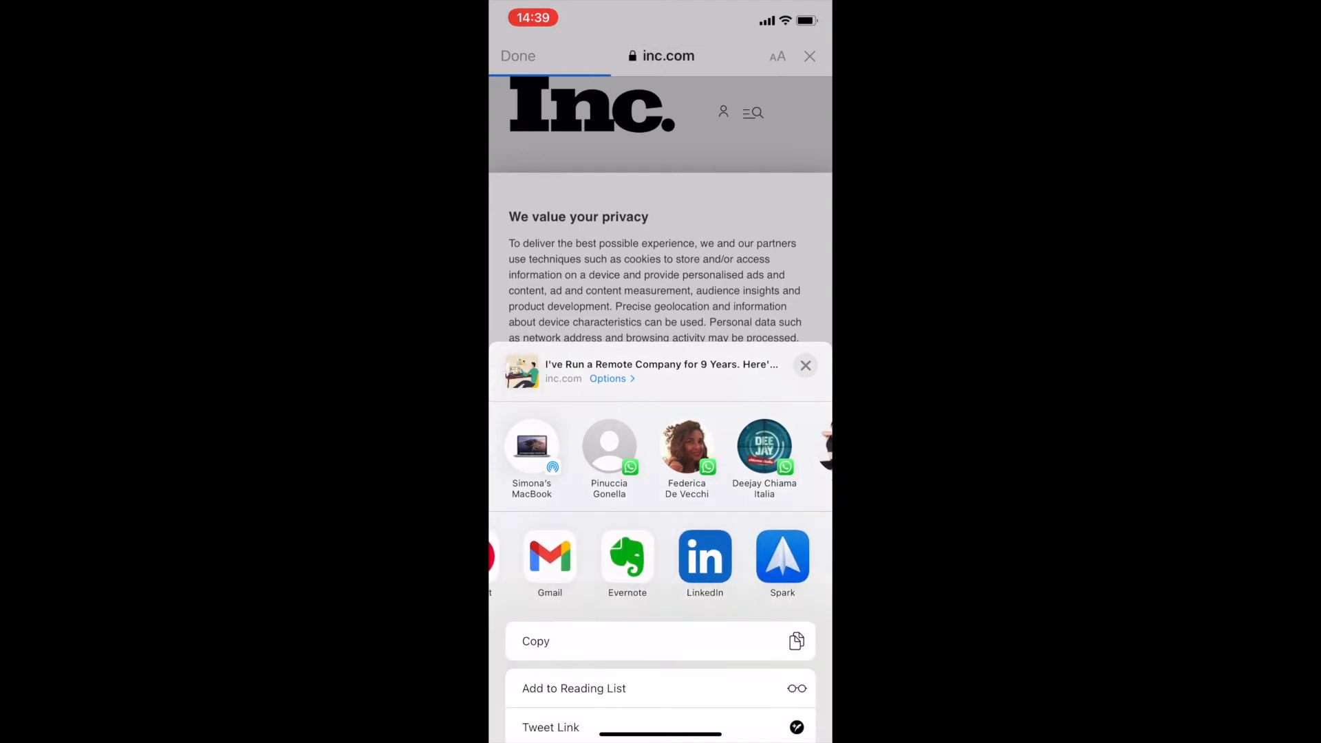
left_click(627, 556)
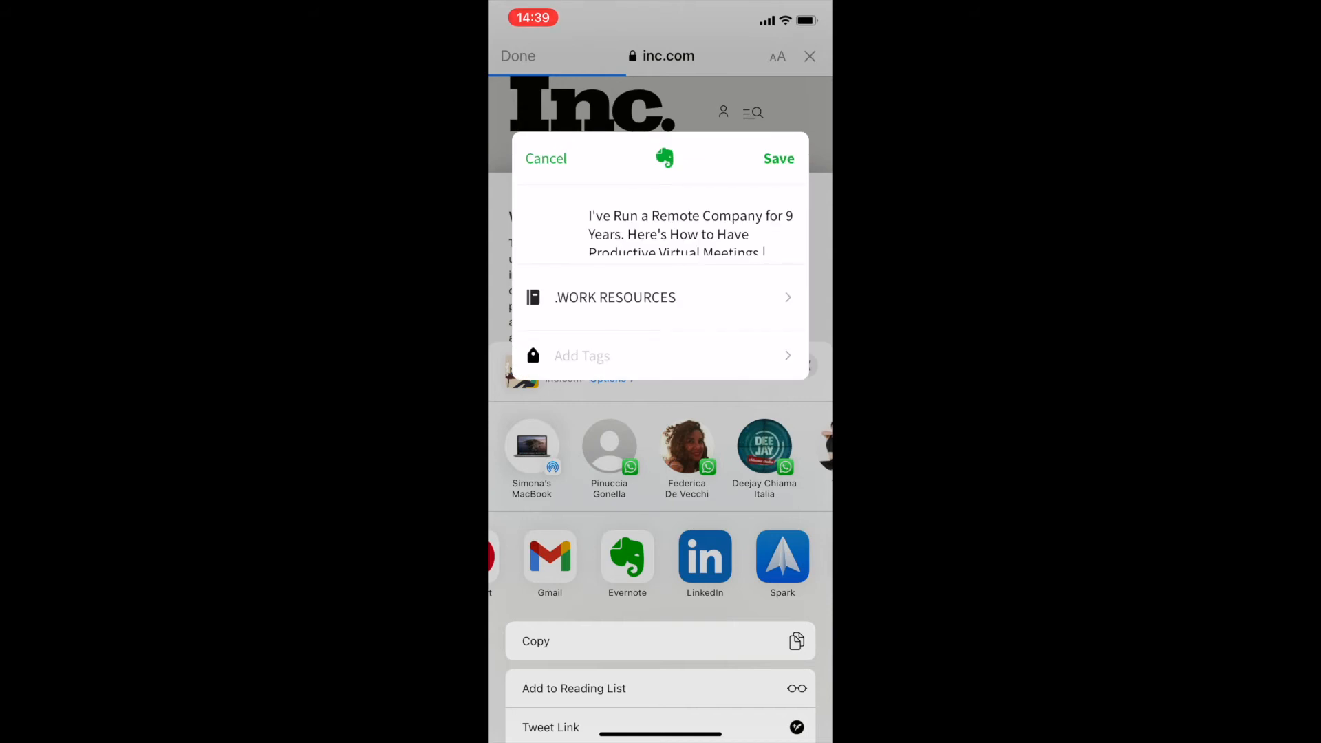
scroll(687, 231, "down", 2)
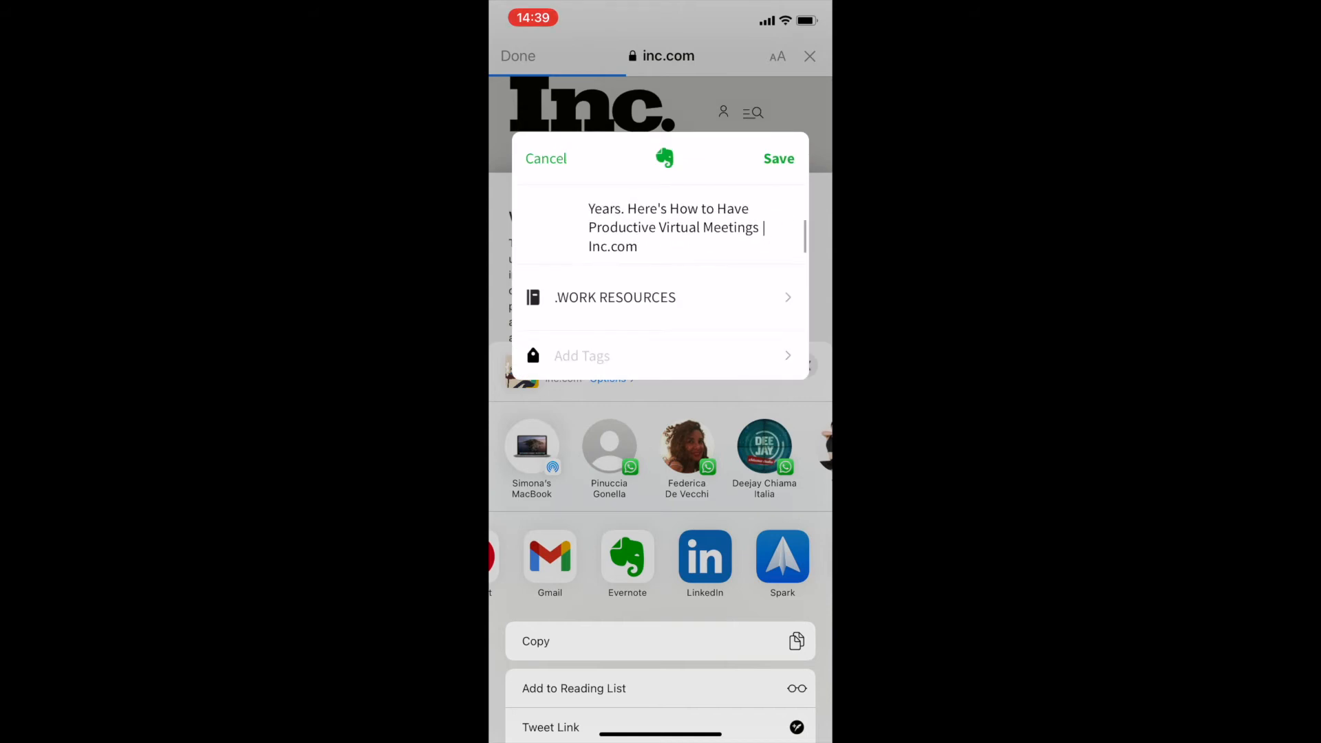
Find the existing .post tag and assign it to the shared article note.
left_click(660, 356)
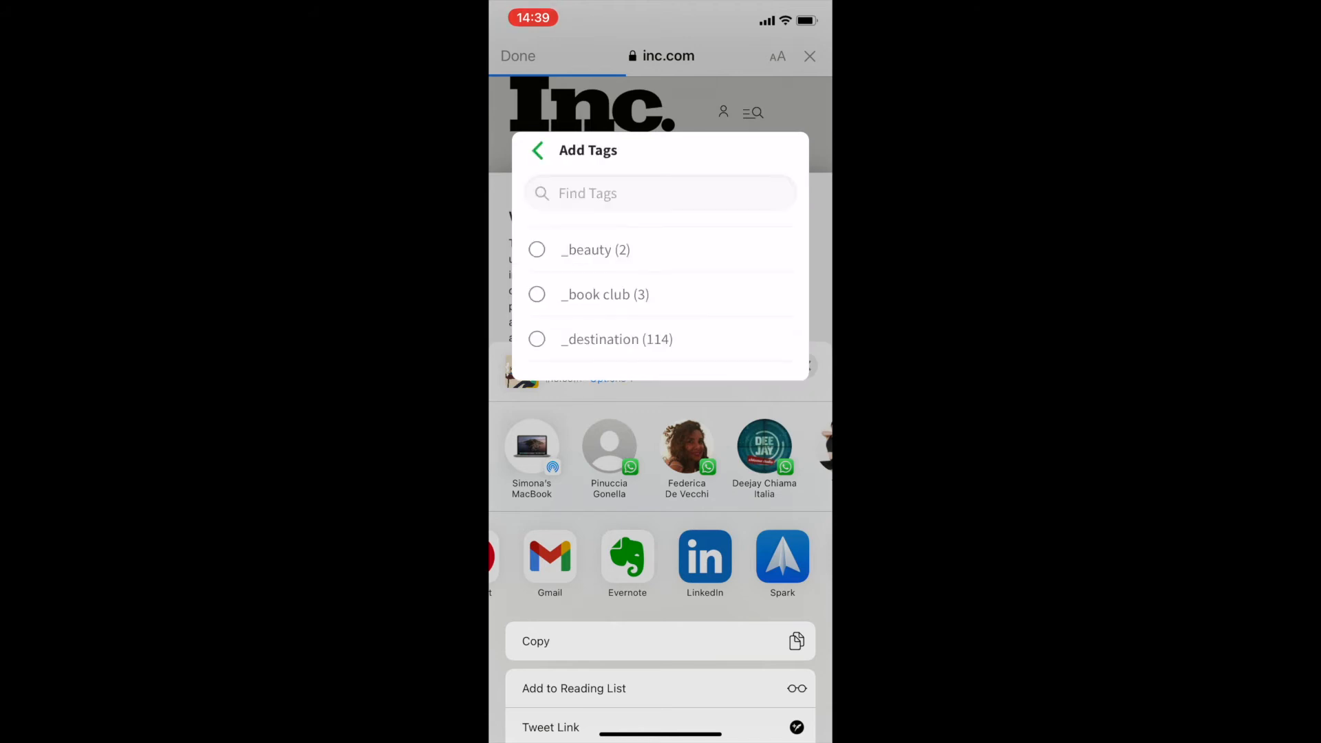
left_click(660, 194)
type(".post")
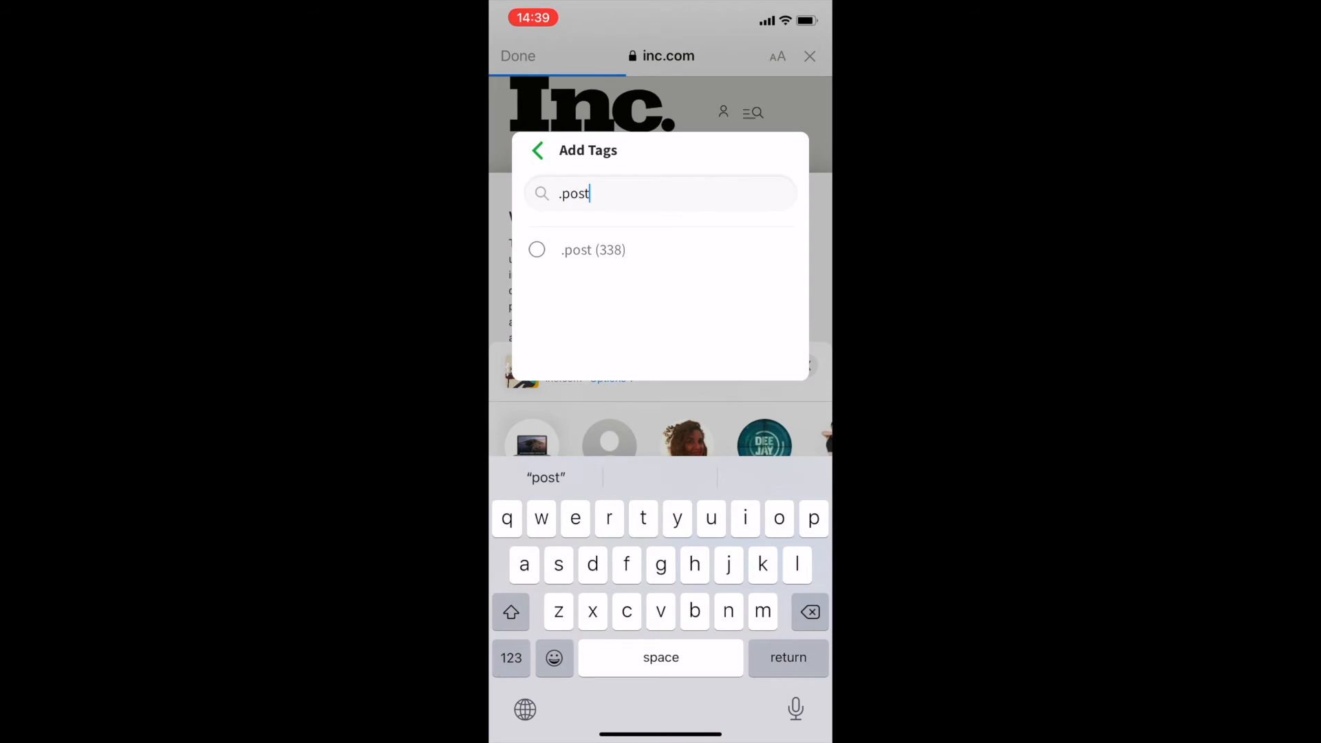
key("Return")
left_click(536, 249)
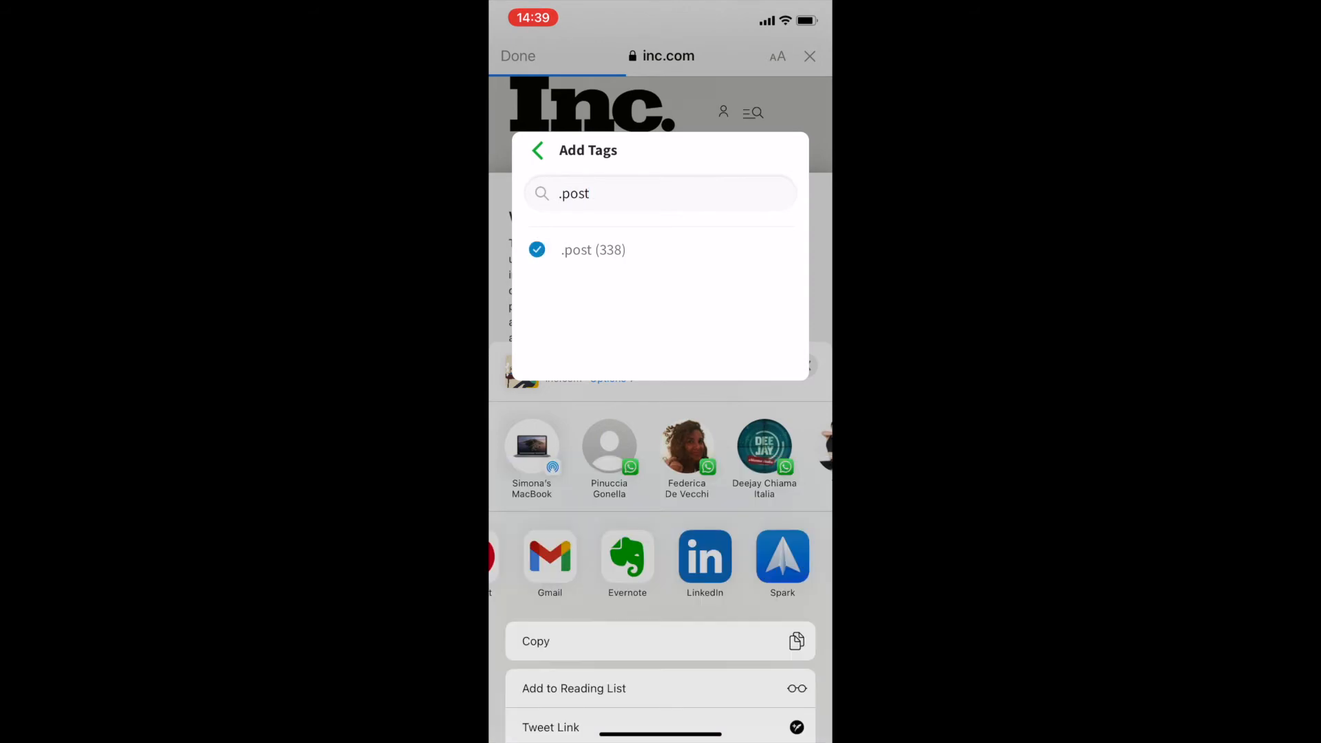
left_click(537, 150)
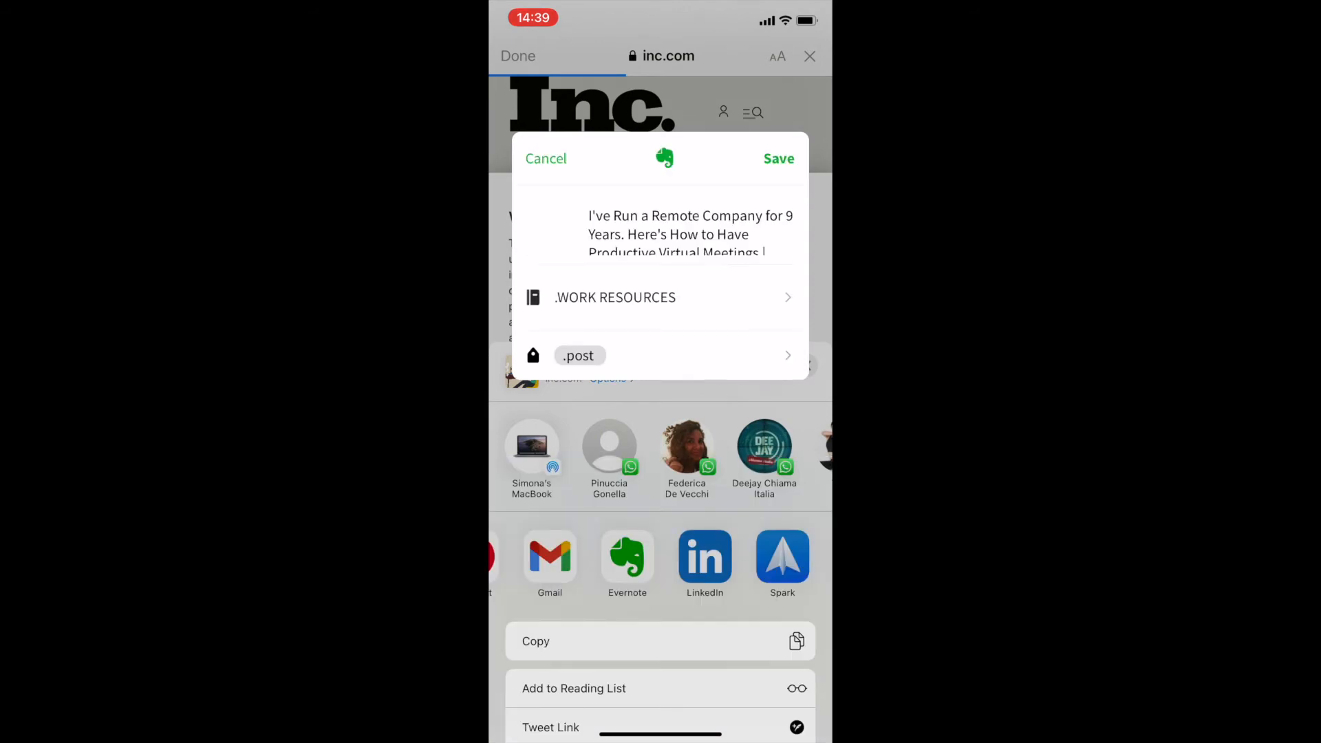
Find the existing .DYT tag and assign it to the shared article note as a second tag.
left_click(660, 355)
left_click(619, 193)
type(".dut")
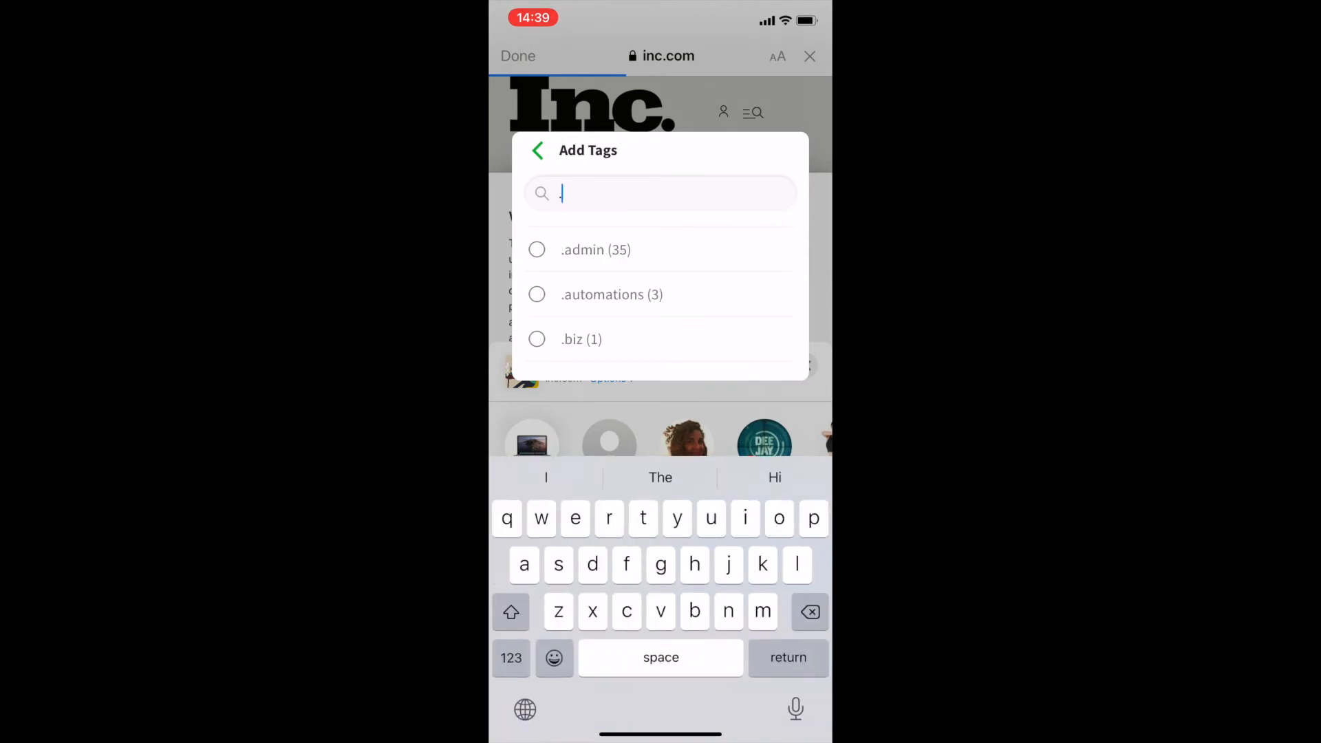
key("BackSpace")
key("BackSpace")
type("y")
left_click(537, 250)
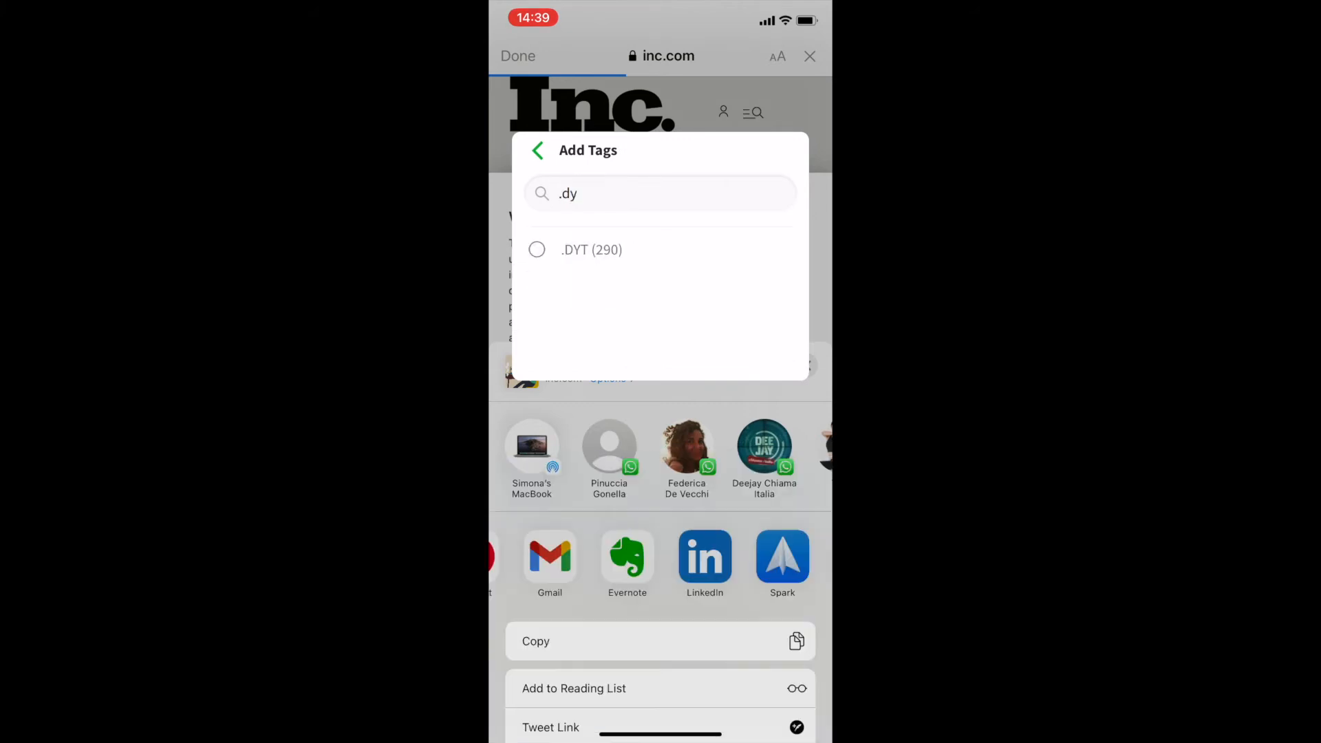
left_click(537, 150)
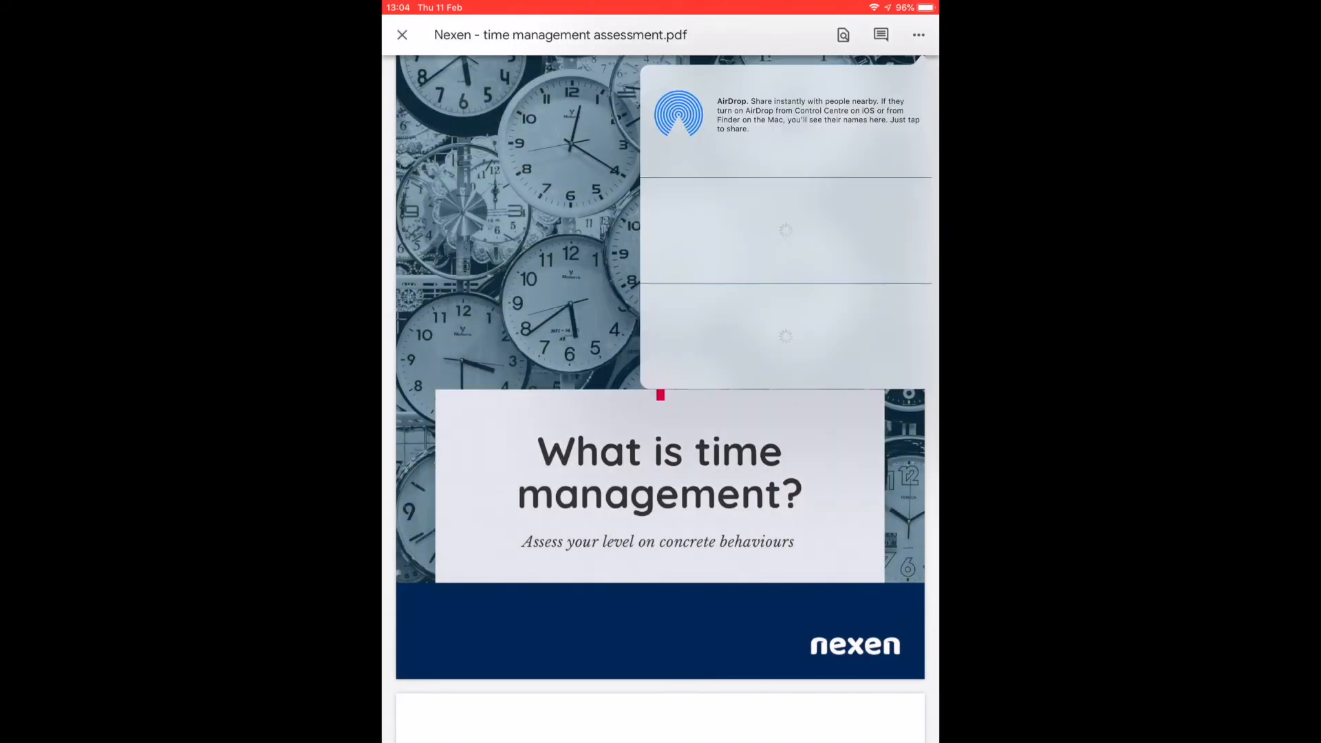
Share the Nexen time management PDF to Evernote and annotate it with "My iPad is old and slow but this is a Great feature".
left_click(813, 221)
left_click(661, 203)
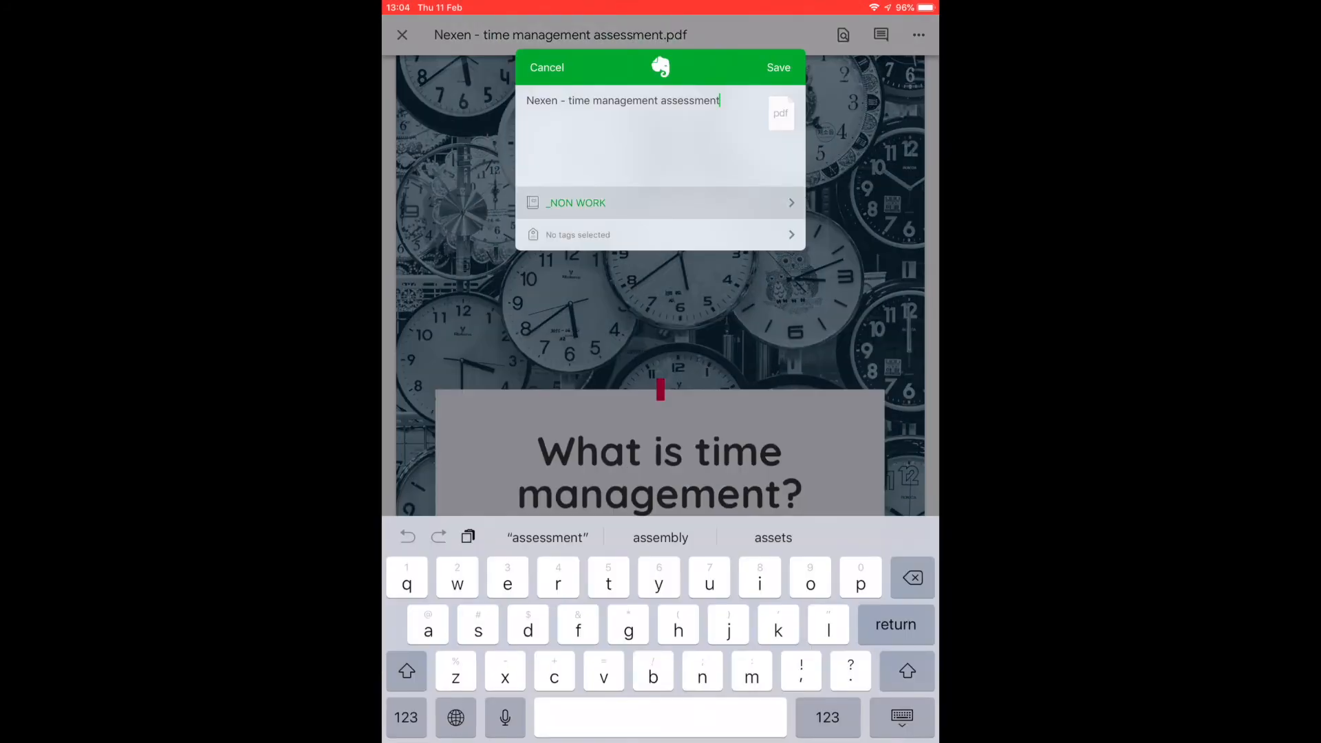
left_click(576, 243)
left_click(661, 235)
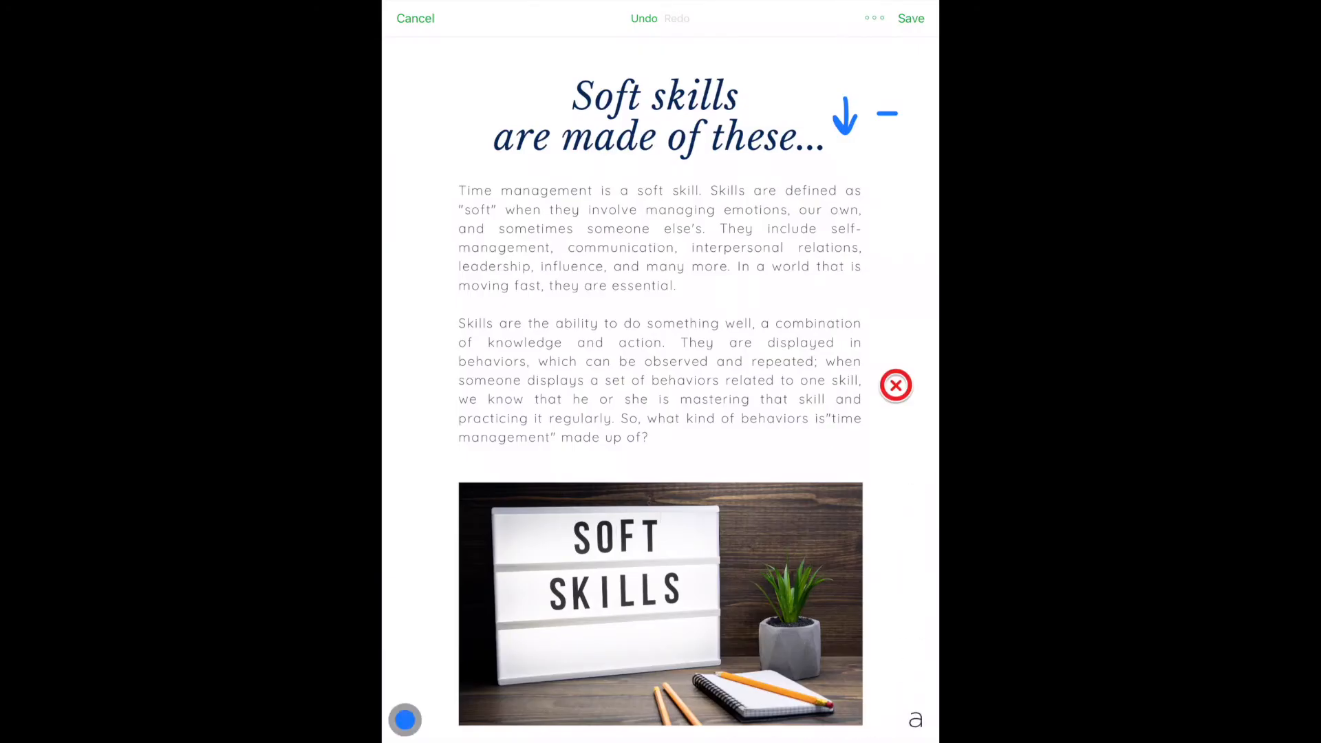
type("My iPad is old and slow but this is a Great feature")
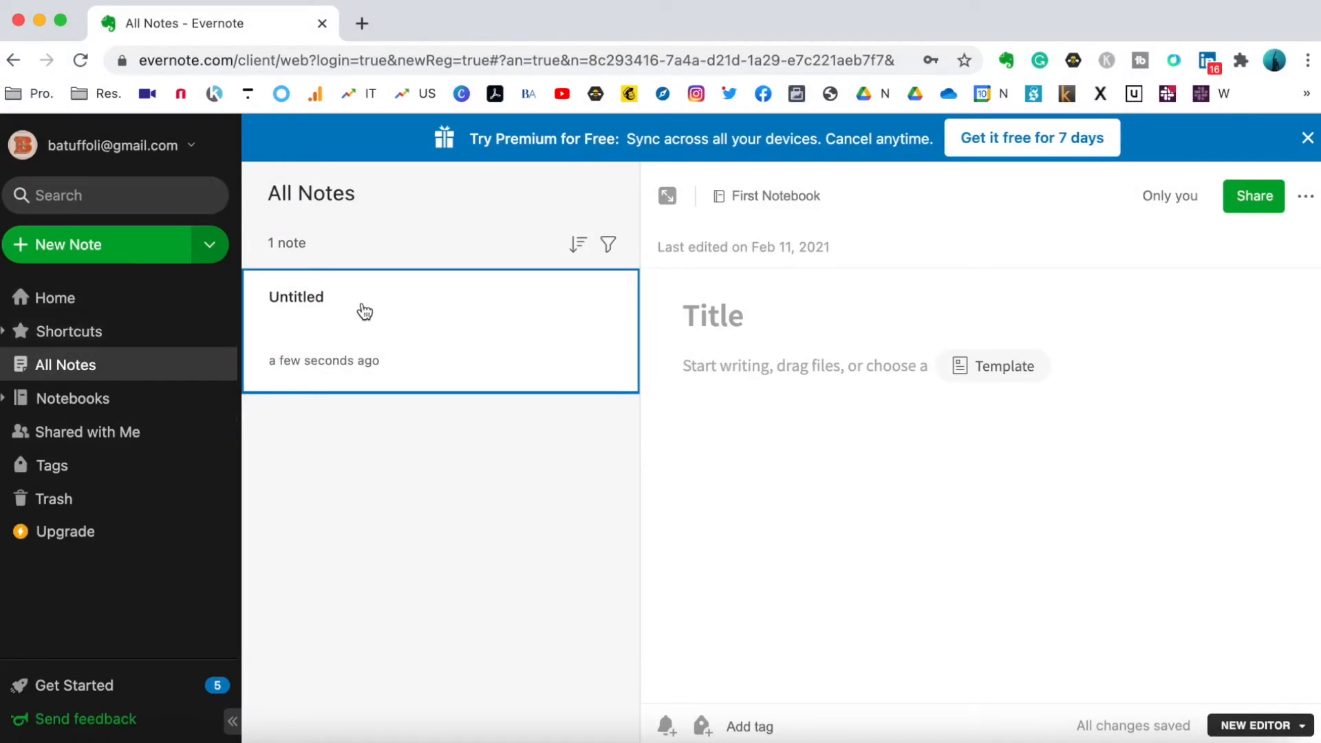
View the contents of First Notebook from the notebook list and return to the list.
left_click(70, 391)
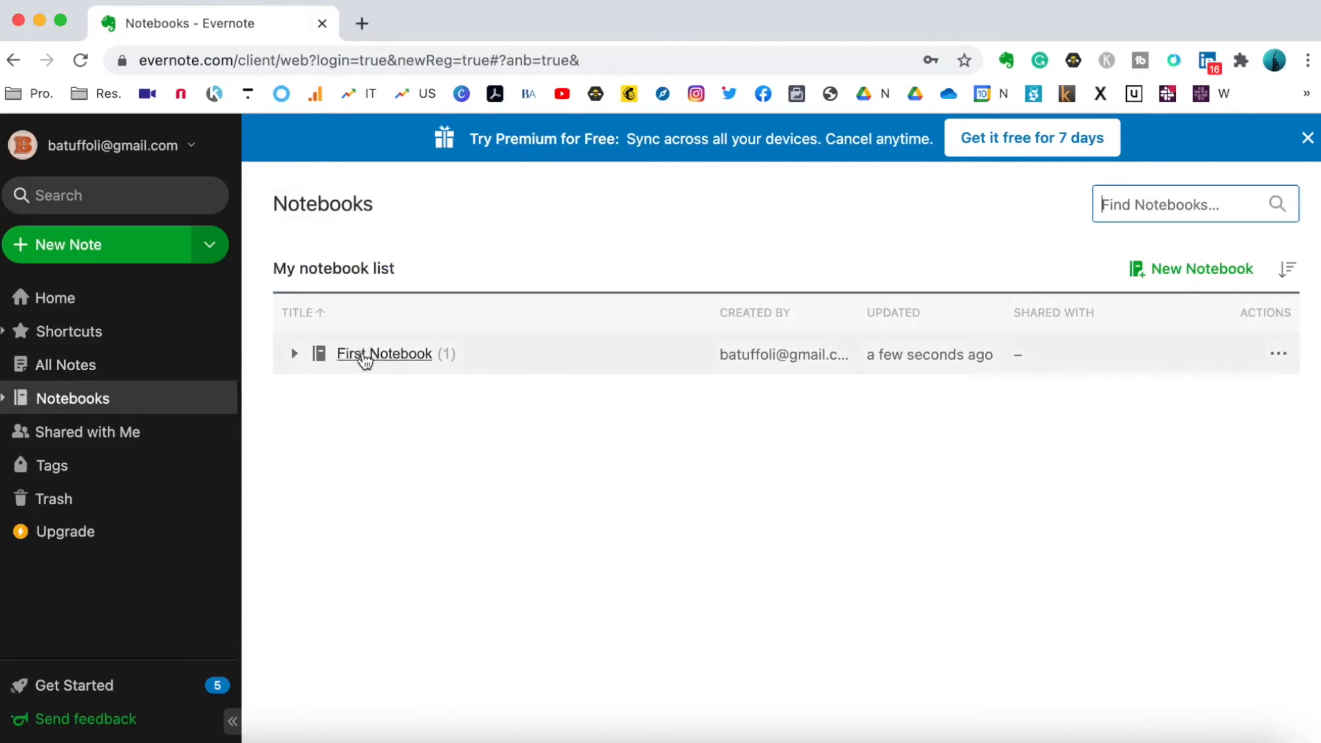
left_click(365, 355)
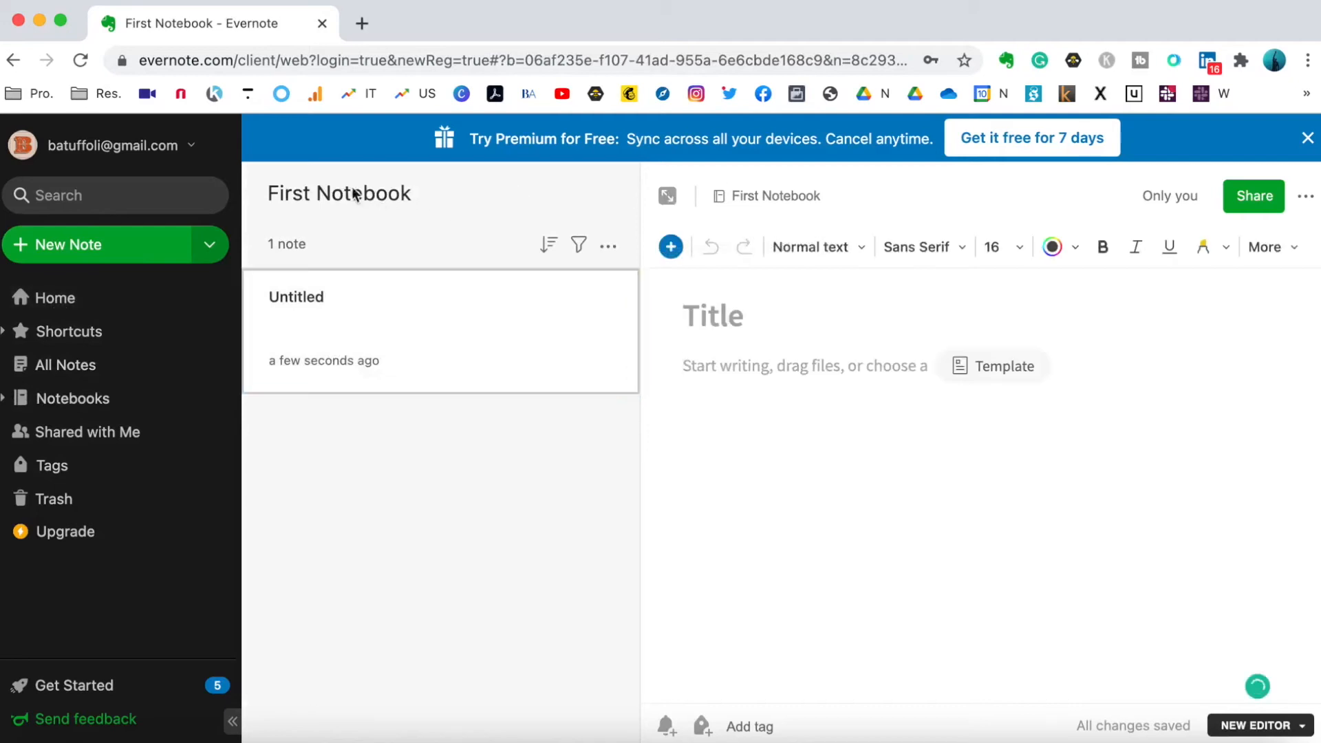
left_click(117, 396)
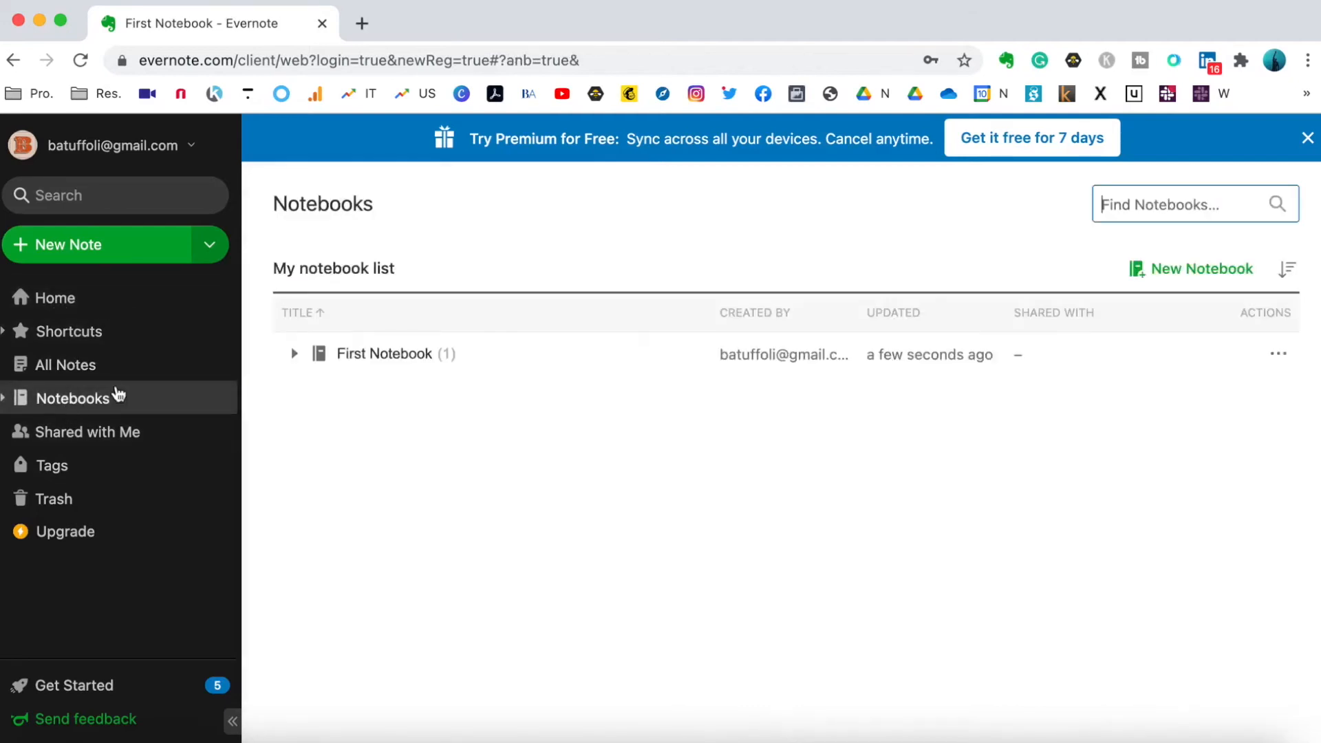
Rename First Notebook as .Inbox.
left_click(1280, 357)
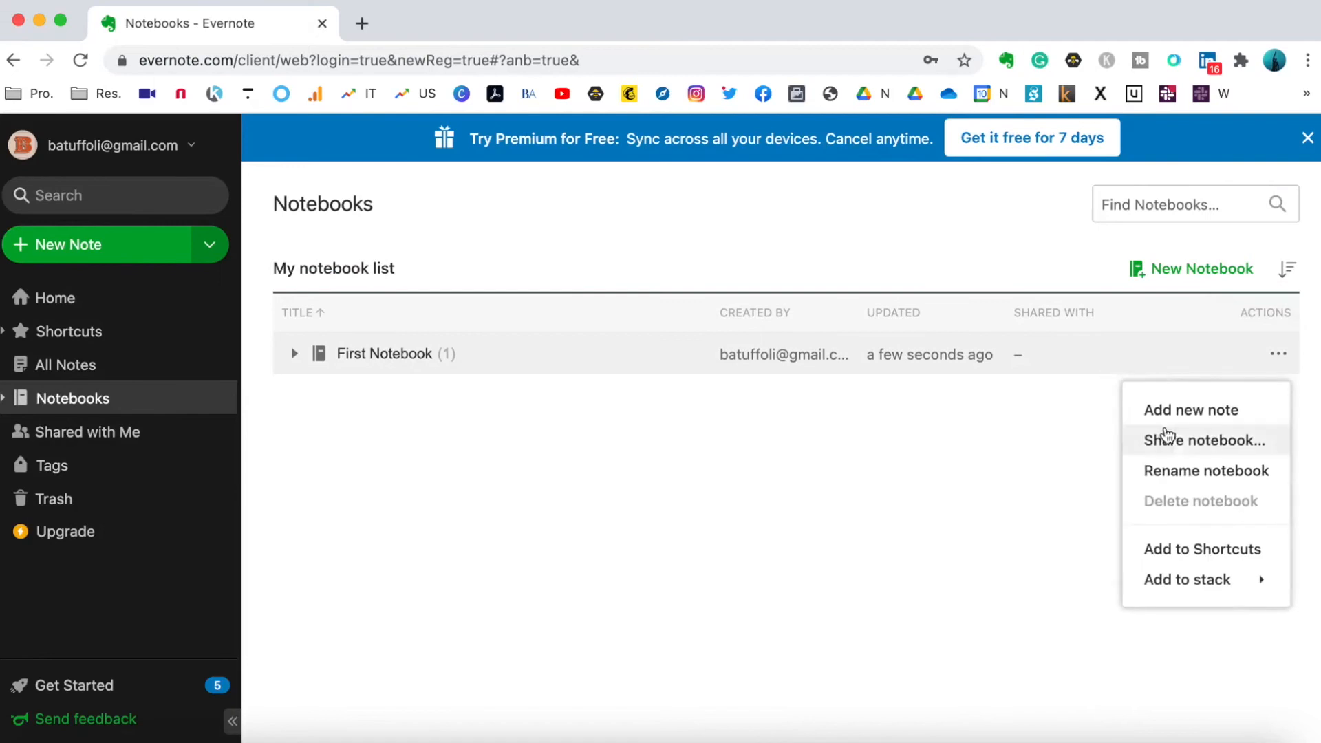
left_click(1179, 470)
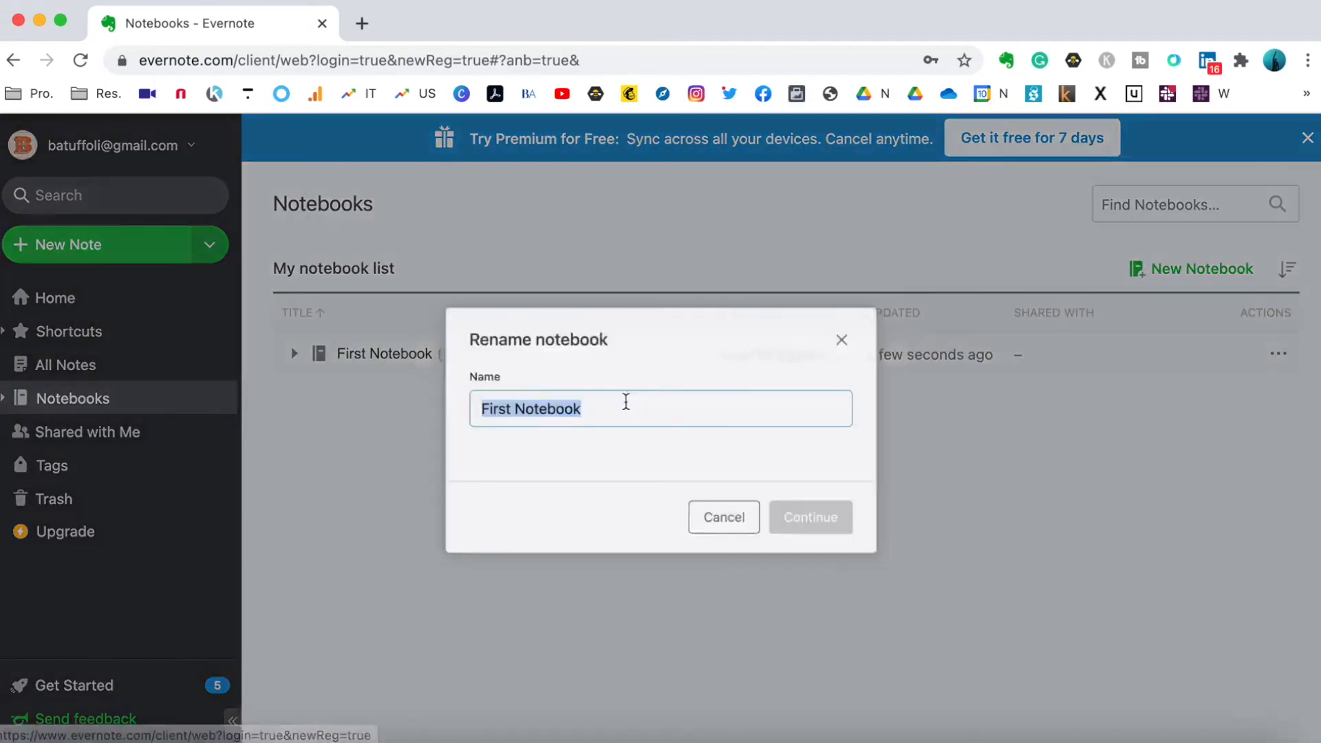
key("BackSpace")
type(".Inbox")
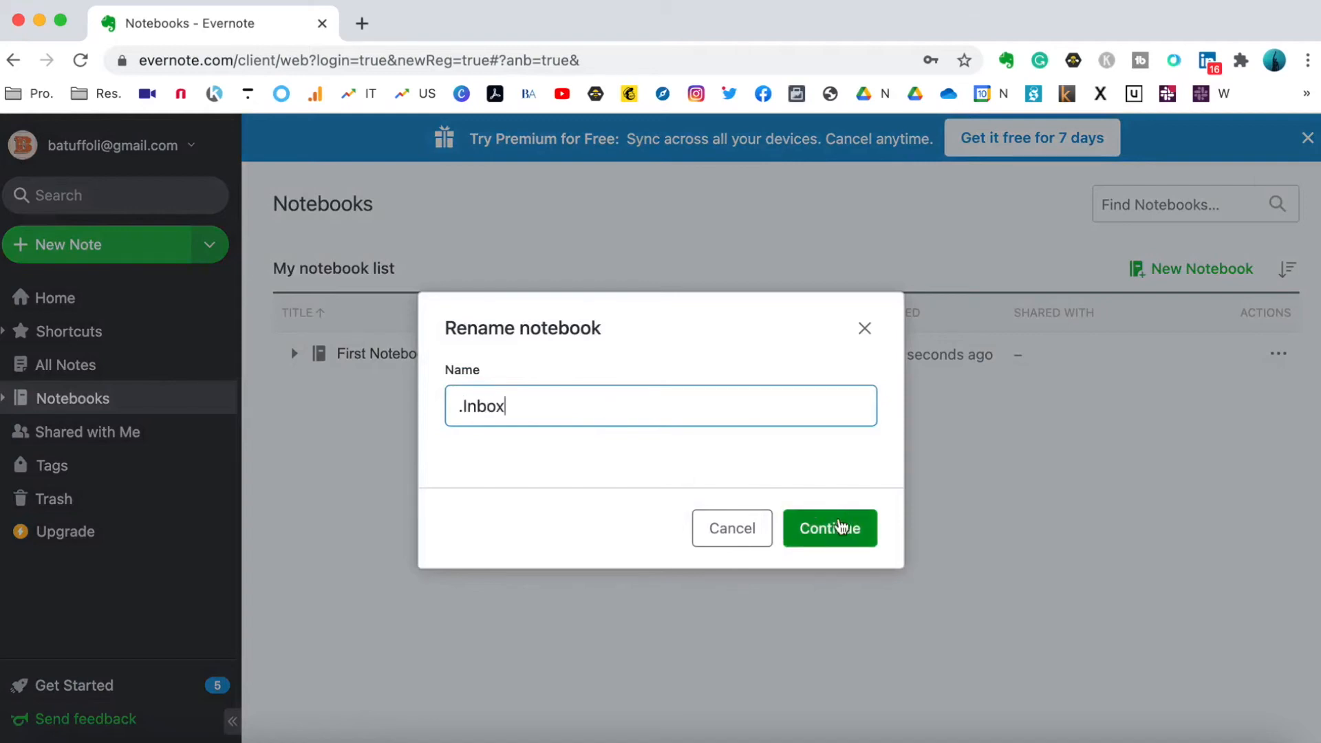
left_click(846, 527)
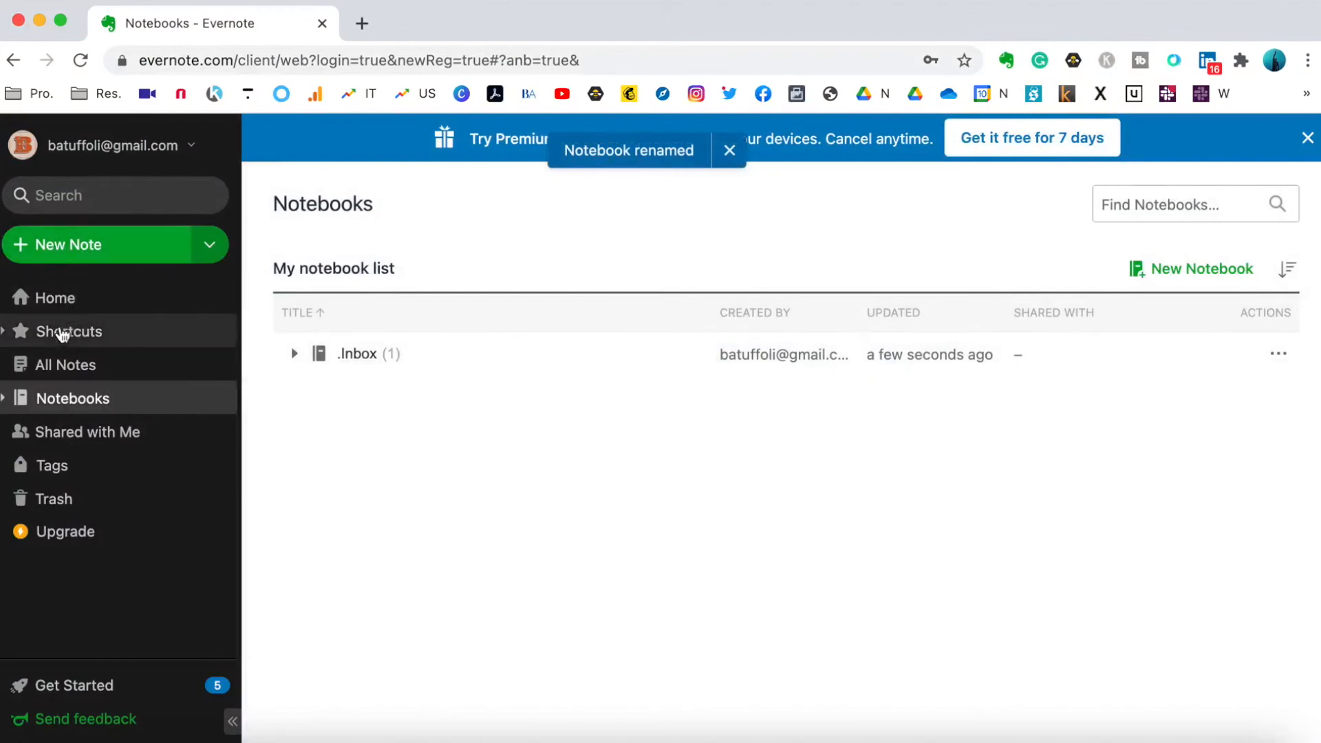
Title the untitled note "First note: 3 questions to ask yourself".
left_click(77, 370)
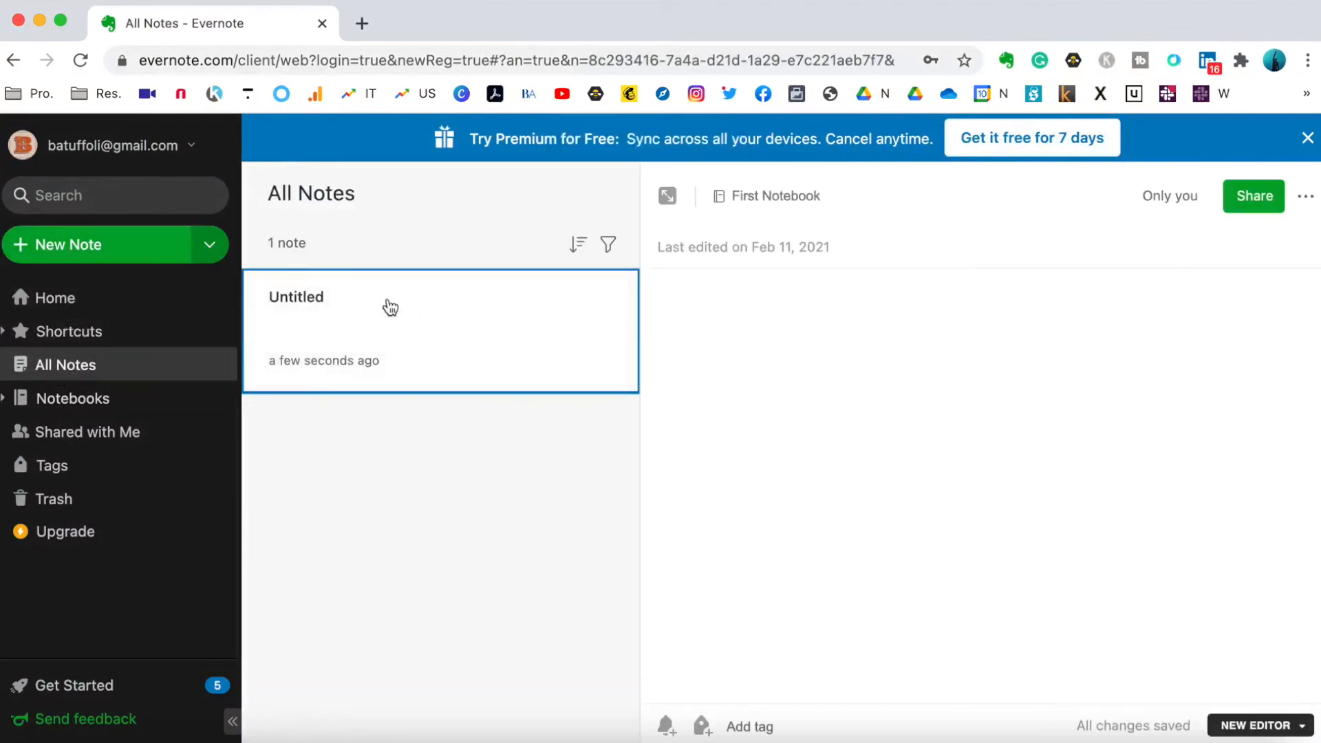
left_click(721, 310)
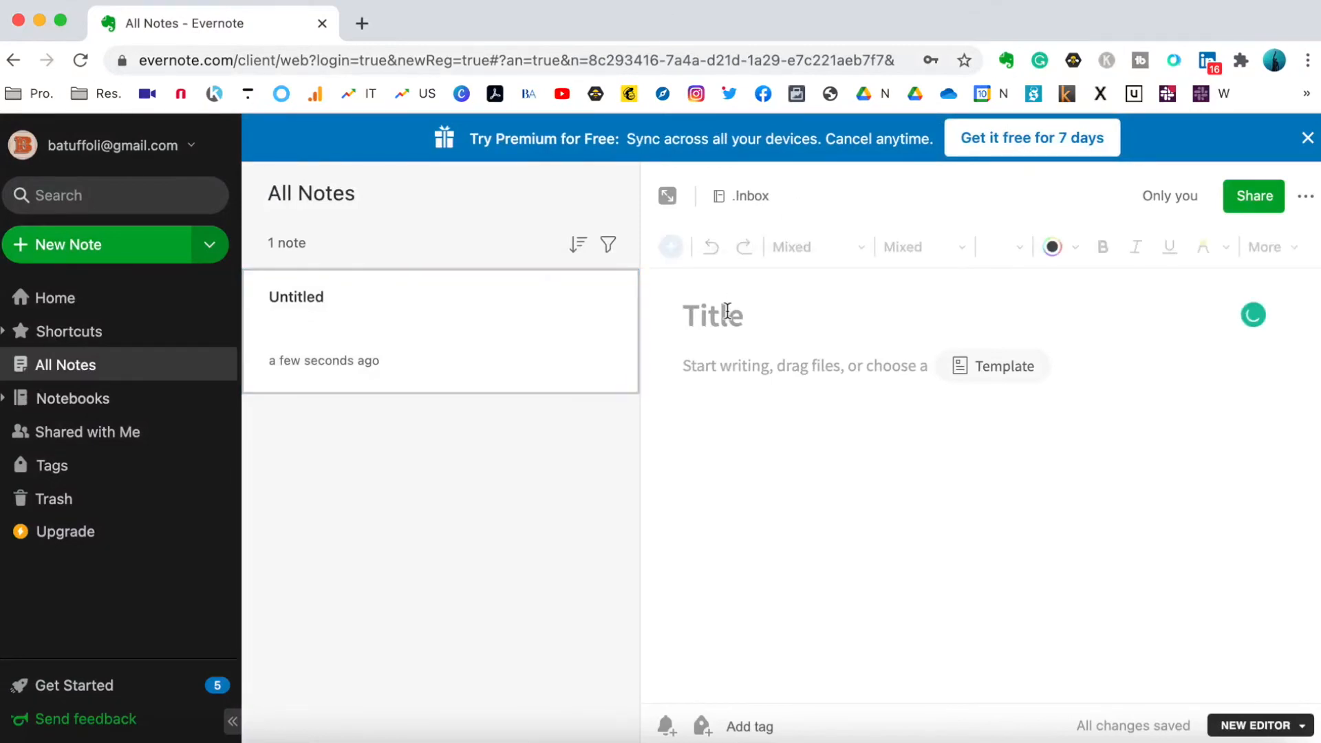
type("First not")
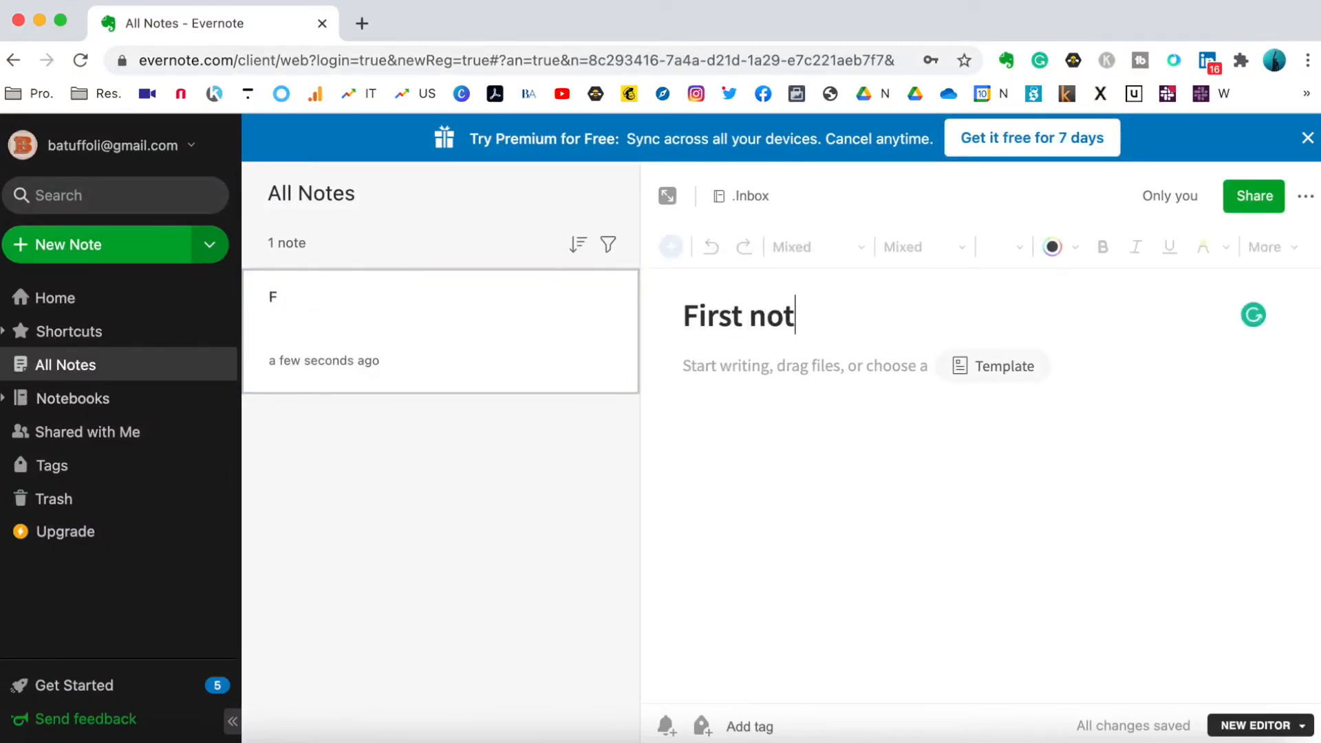
type("e: 3 quees")
key("BackSpace")
key("BackSpace")
type("stions to ask")
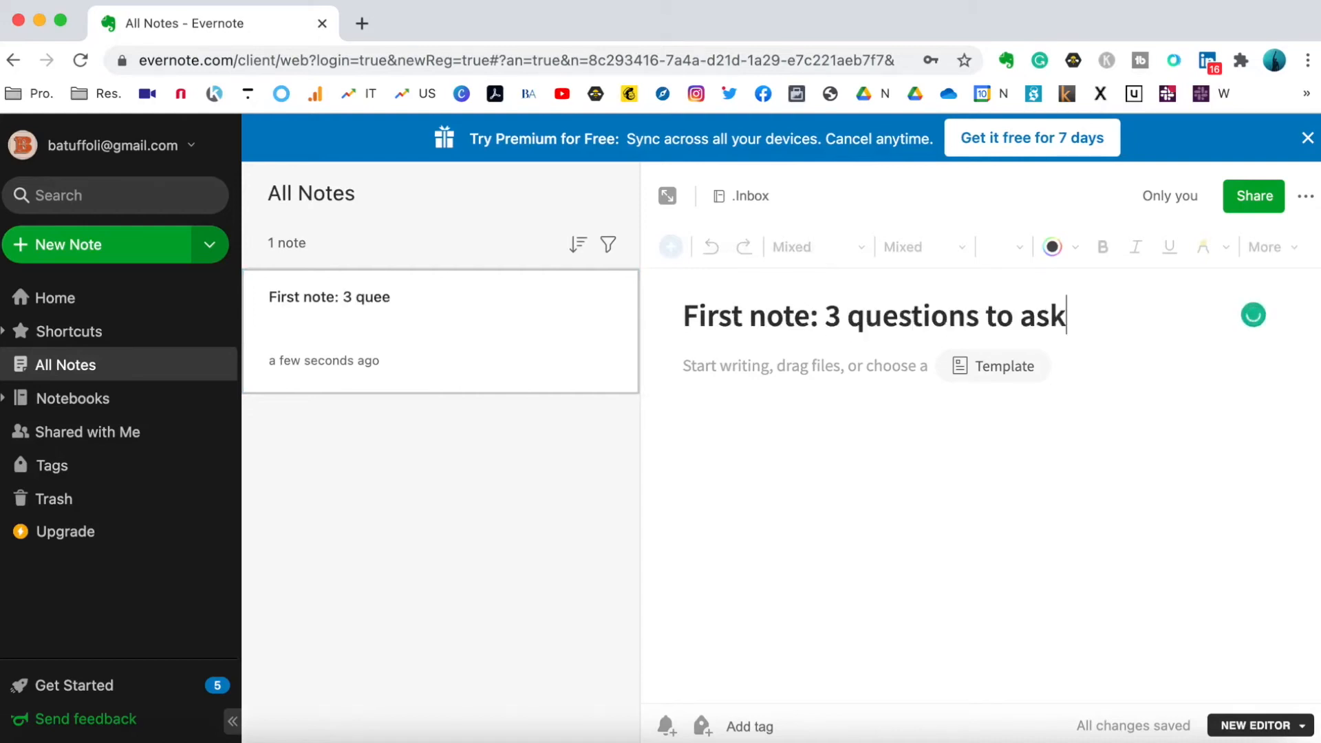
type(" yousel")
key("BackSpace")
key("BackSpace")
key("BackSpace")
type("rsf")
key("BackSpace")
type("elf")
Write the introductory line "Before choosing to invest time, resources and maybe money in Evernote." in the note body, followed by a blank line.
left_click(750, 454)
type("Before ch")
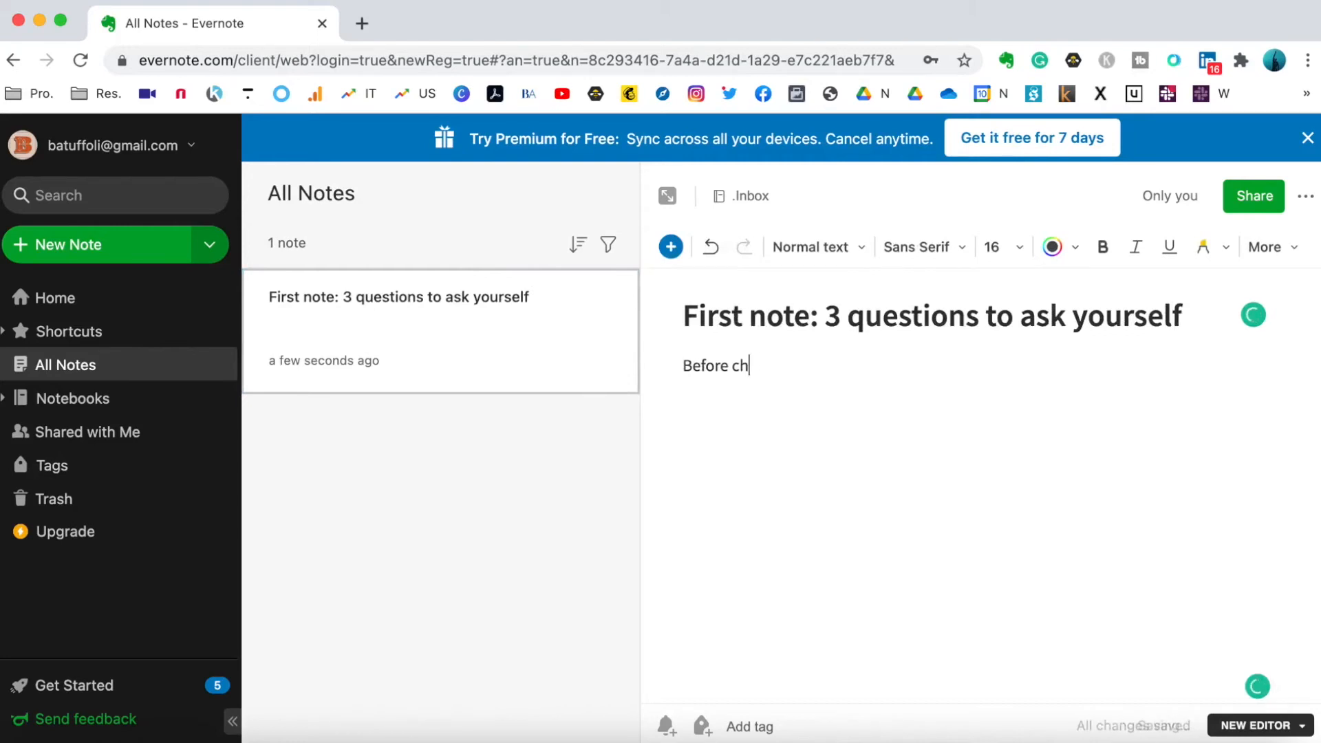
type("ooiing to i")
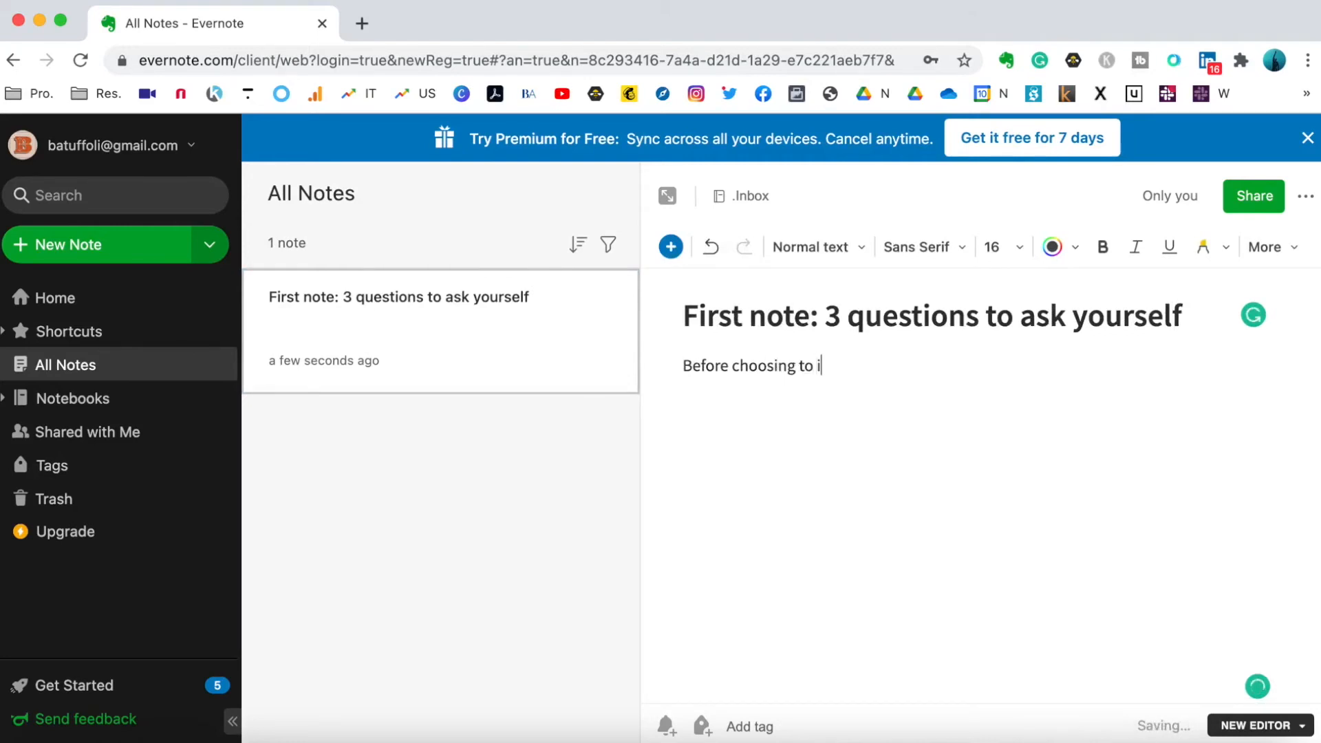
type("nvest time, resources and maybe money in Evernote.")
key("Return")
key("Return")
Start a numbered list below the introduction with the question "What am I going to use this for?".
type("1. Wha")
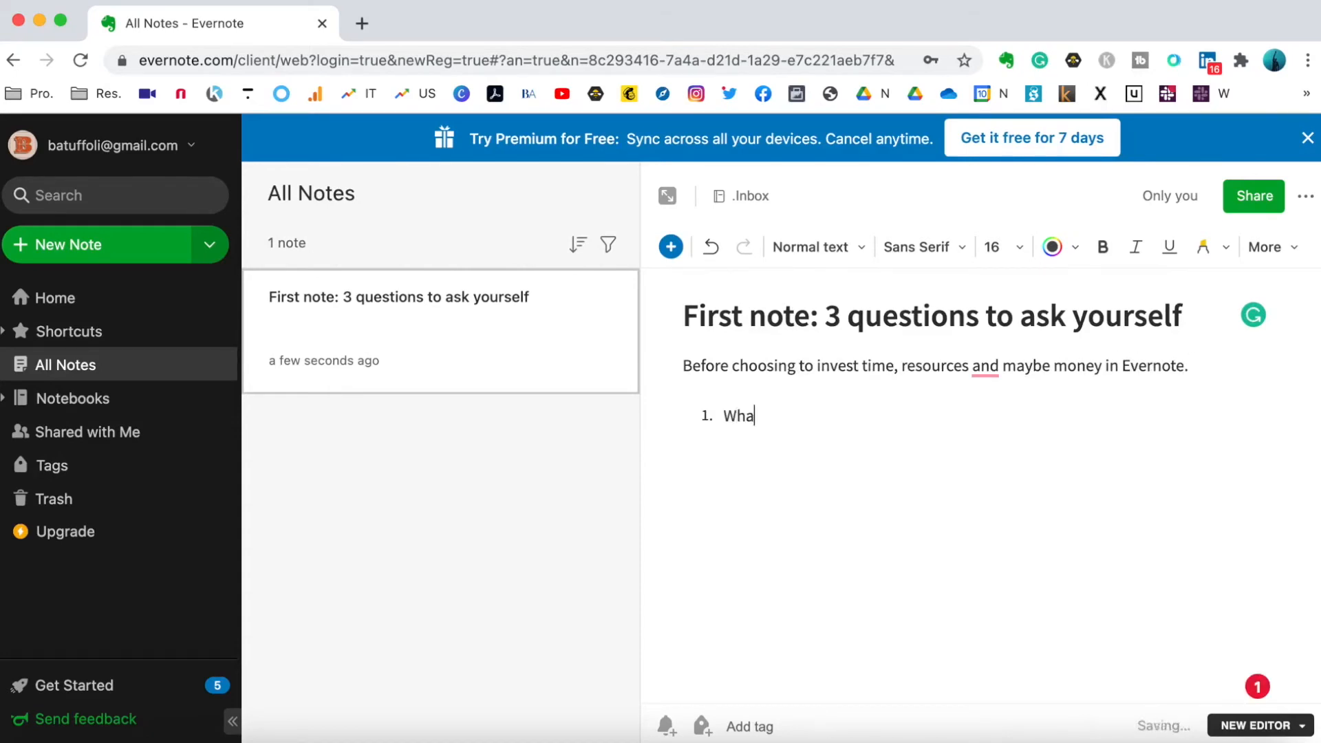
type("t am I going to use this for?")
key("Return")
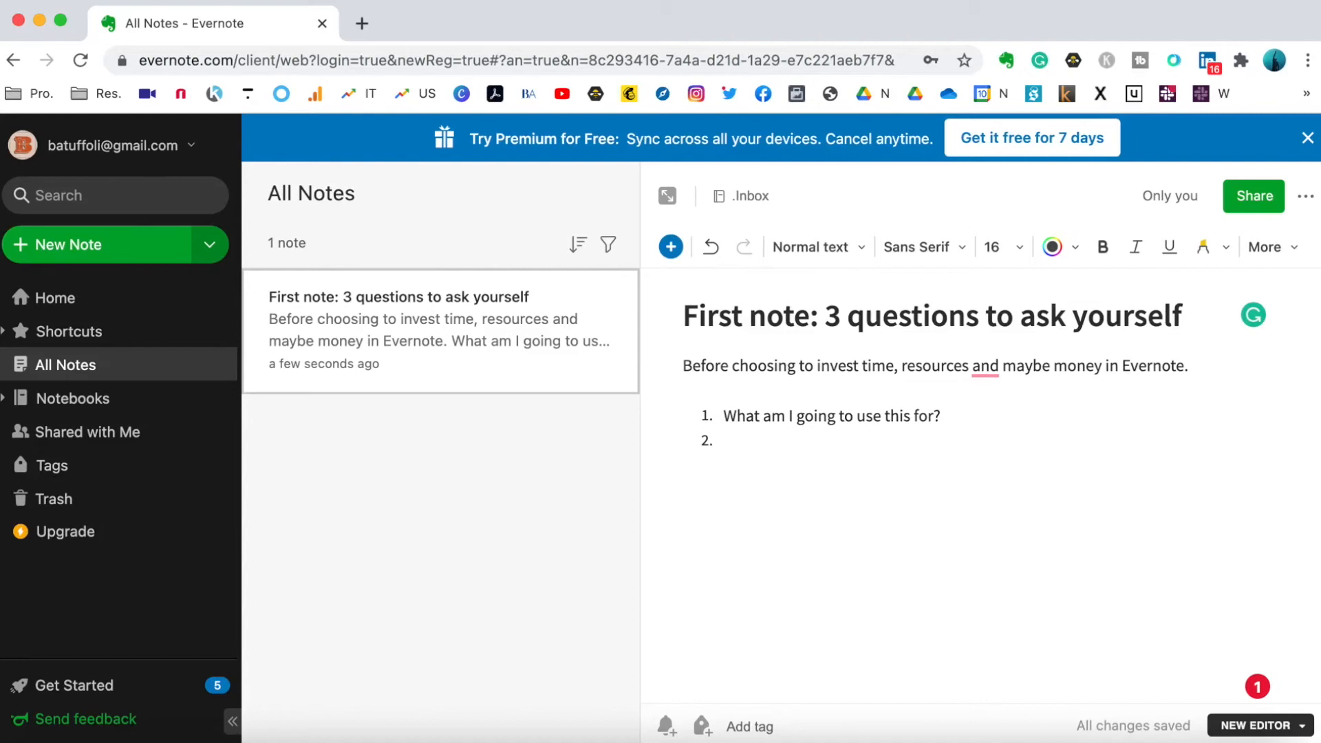
Add the second question "How is this going to interact with the other resources that I use for planning, storing information and sharing?".
type("How i")
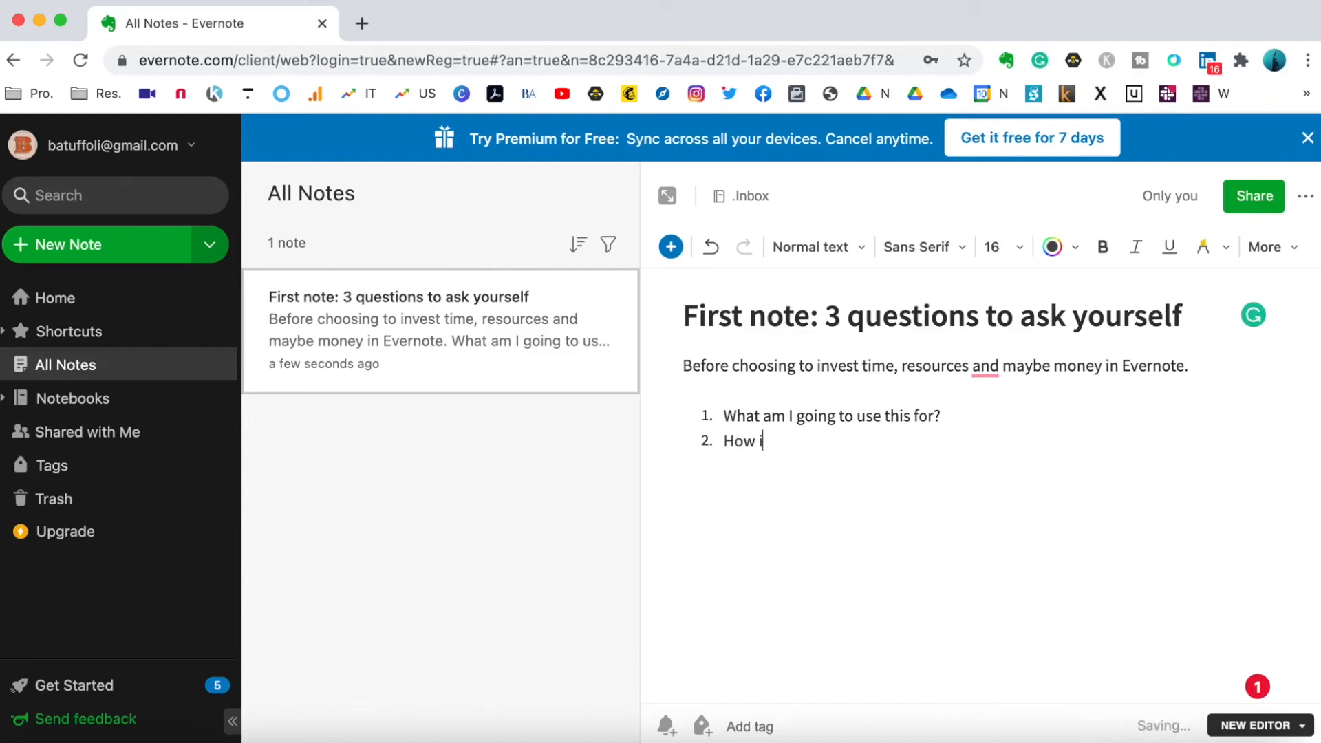
type("s this going to intere")
key("BackSpace")
type("act with the ")
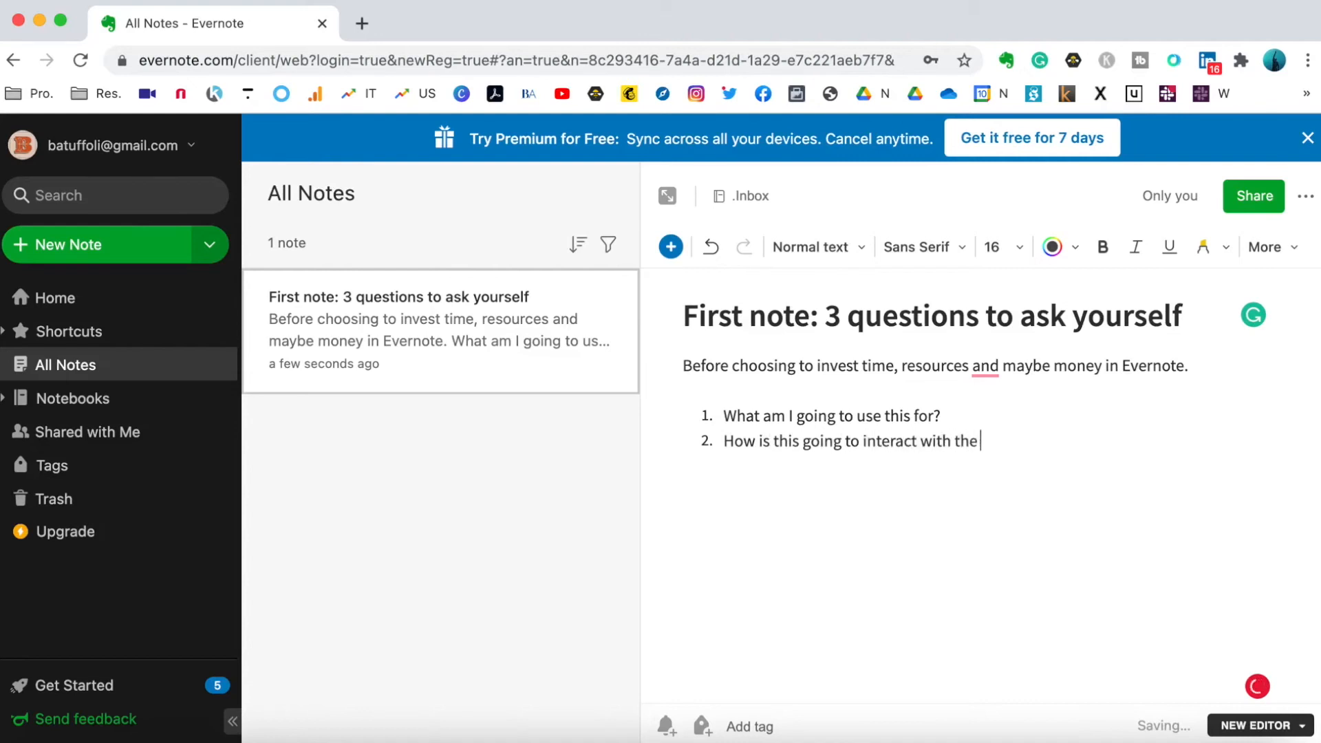
type("other resources that ")
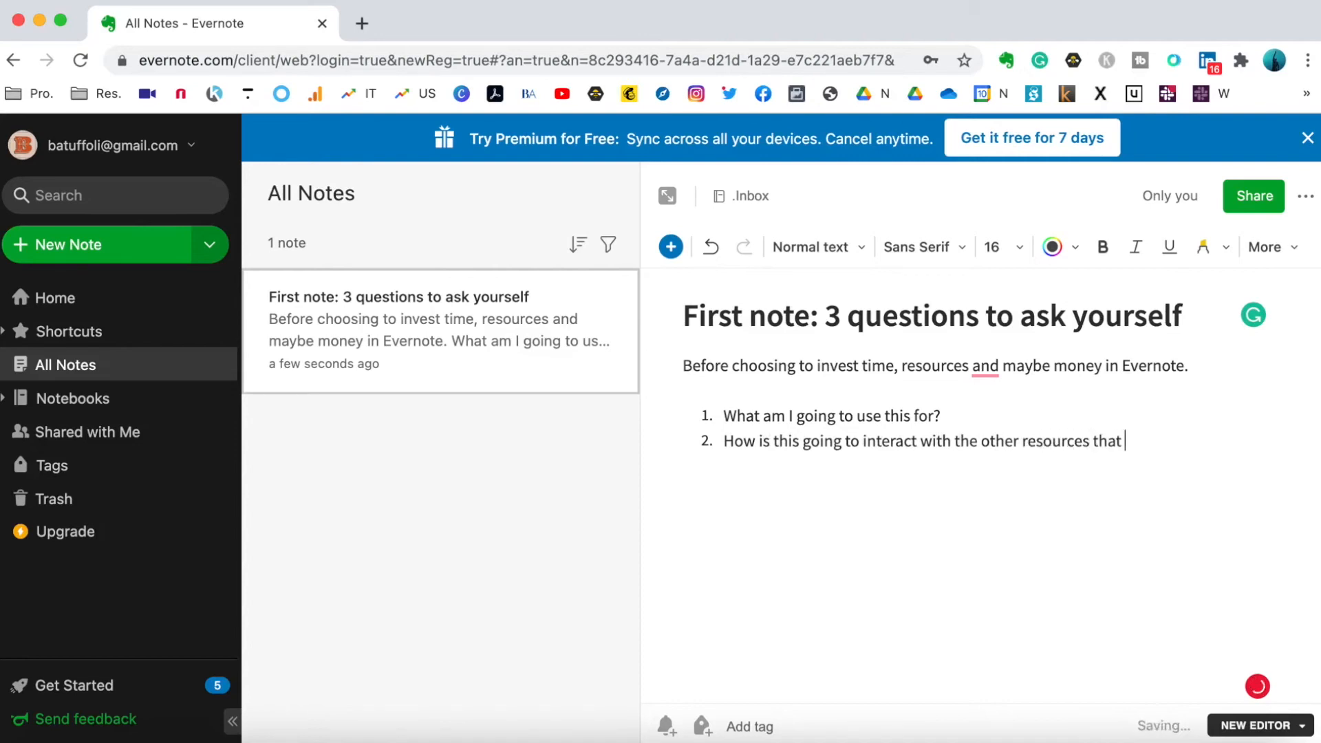
type("I use for planning, s")
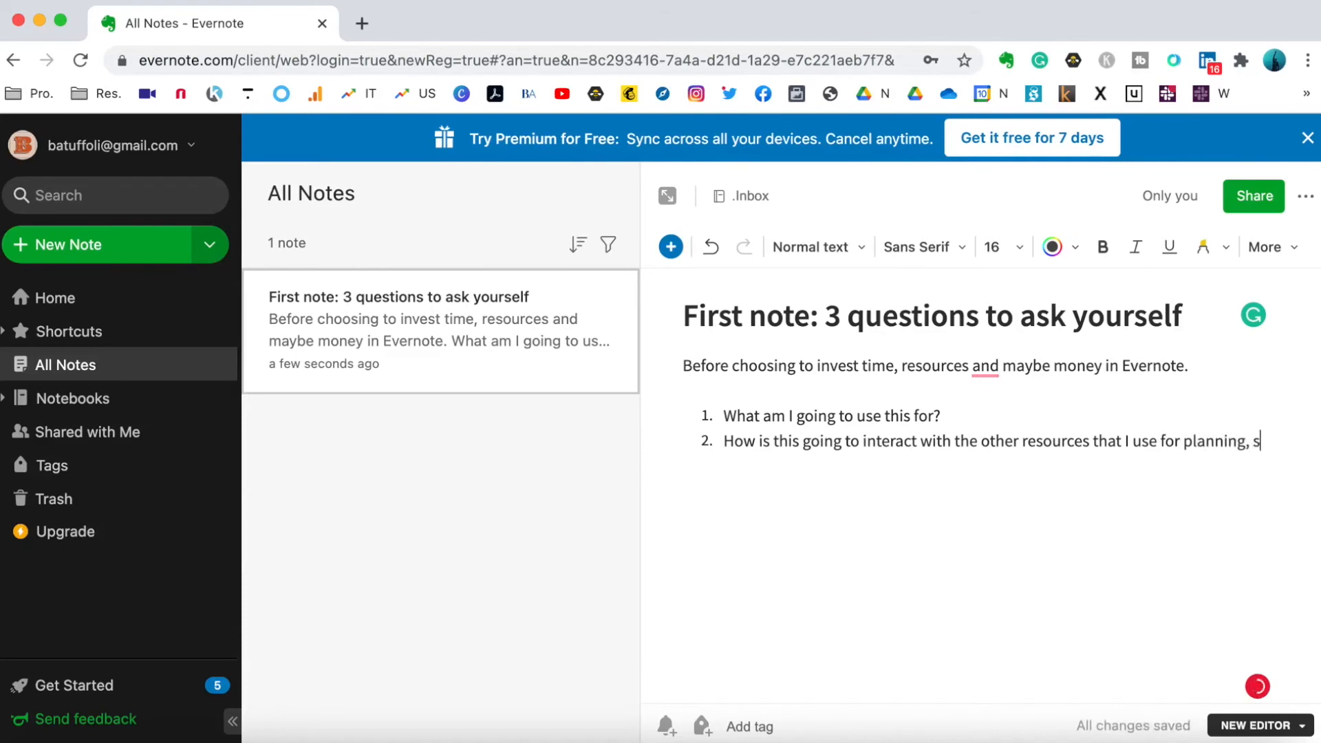
type("toring info")
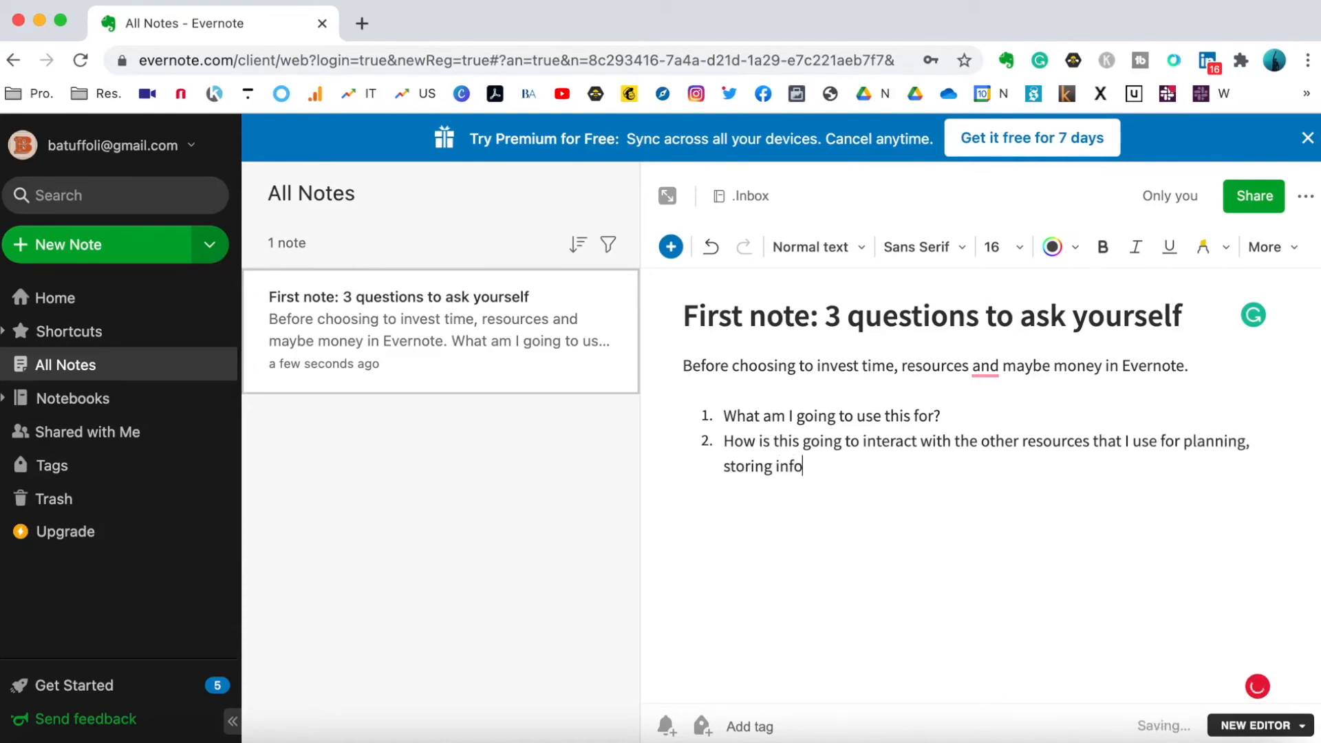
type("rmation and sharing")
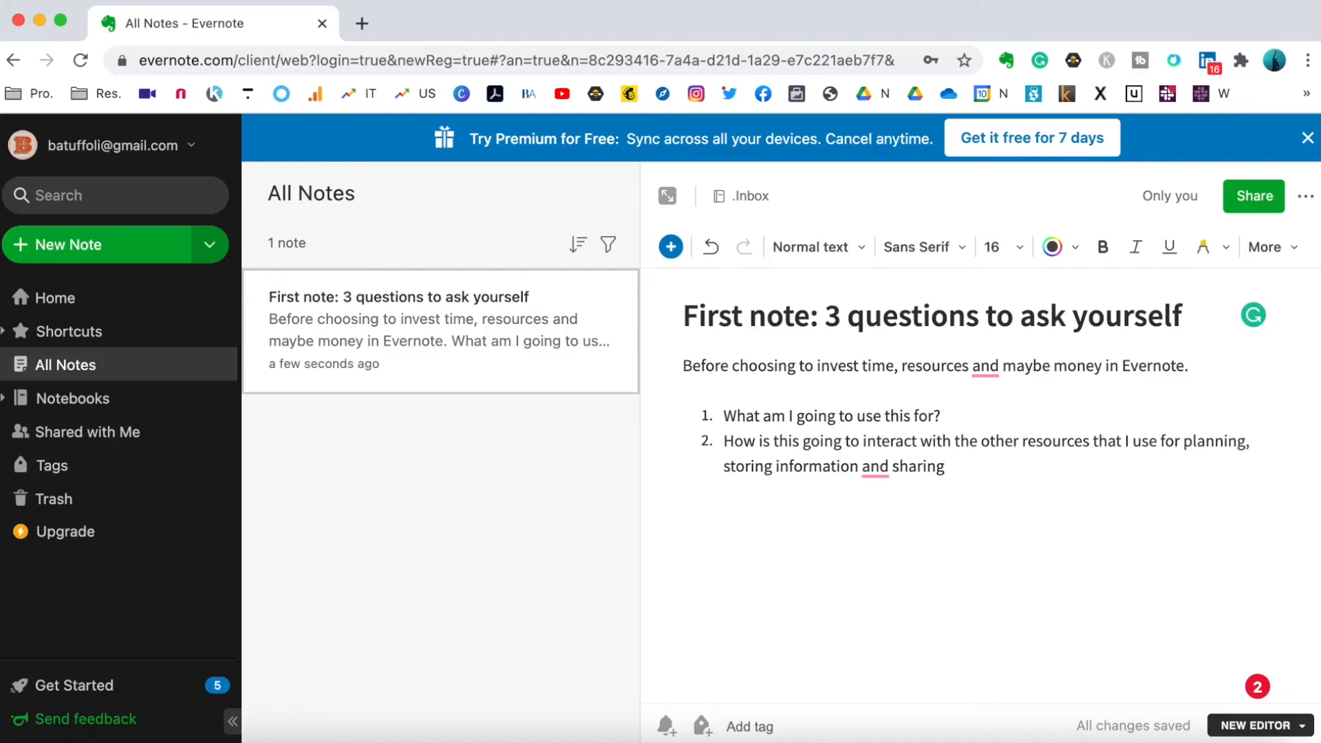
type("?")
key("Return")
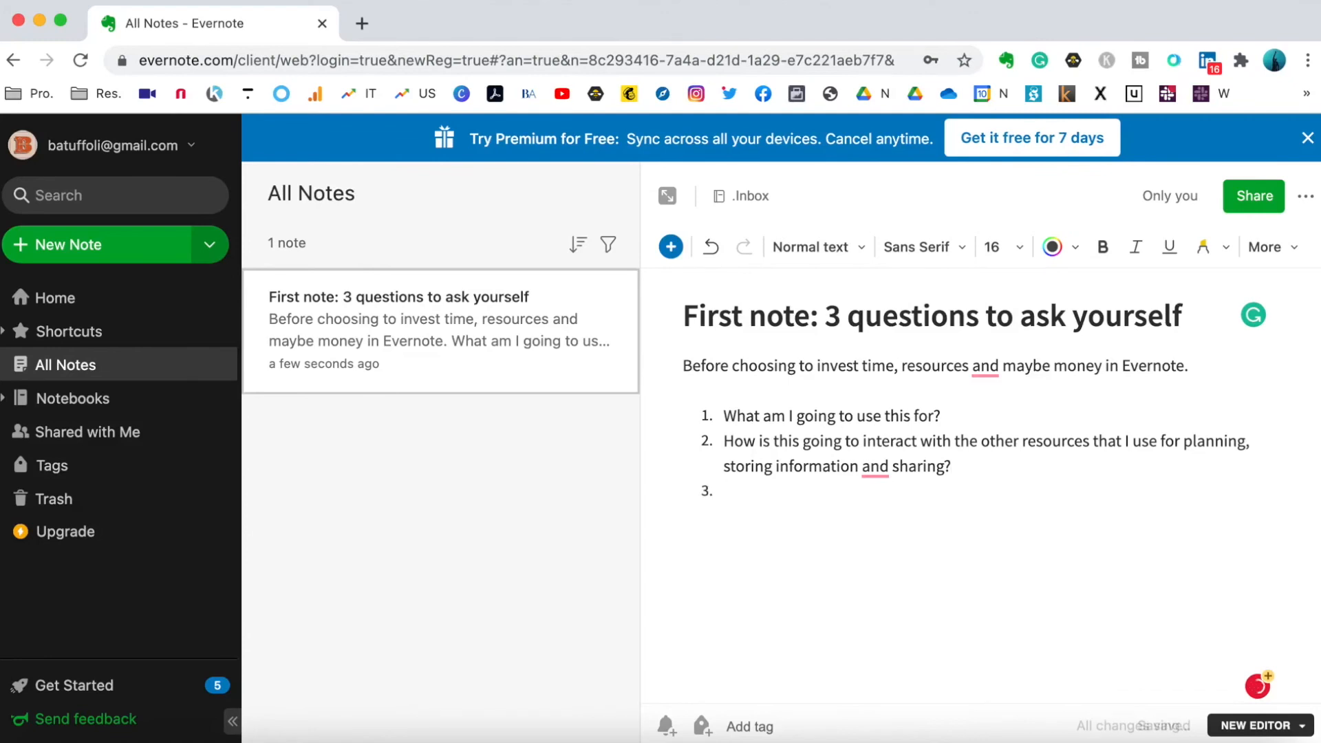
Add the third question "How much time am I going to spend to set this up and maintain it?" and end the numbered list.
type("How muc")
key("BackSpace")
key("BackSpace")
type("uch time ")
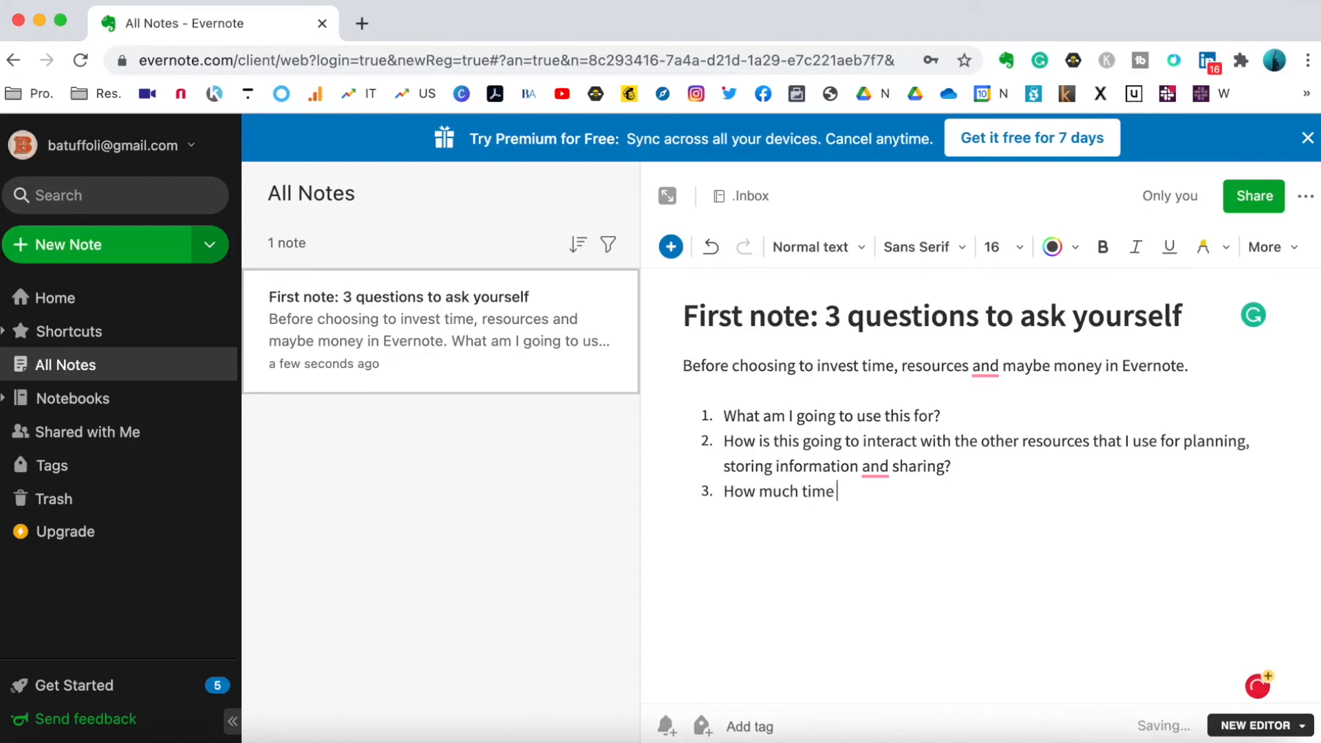
type("am I going to spend ")
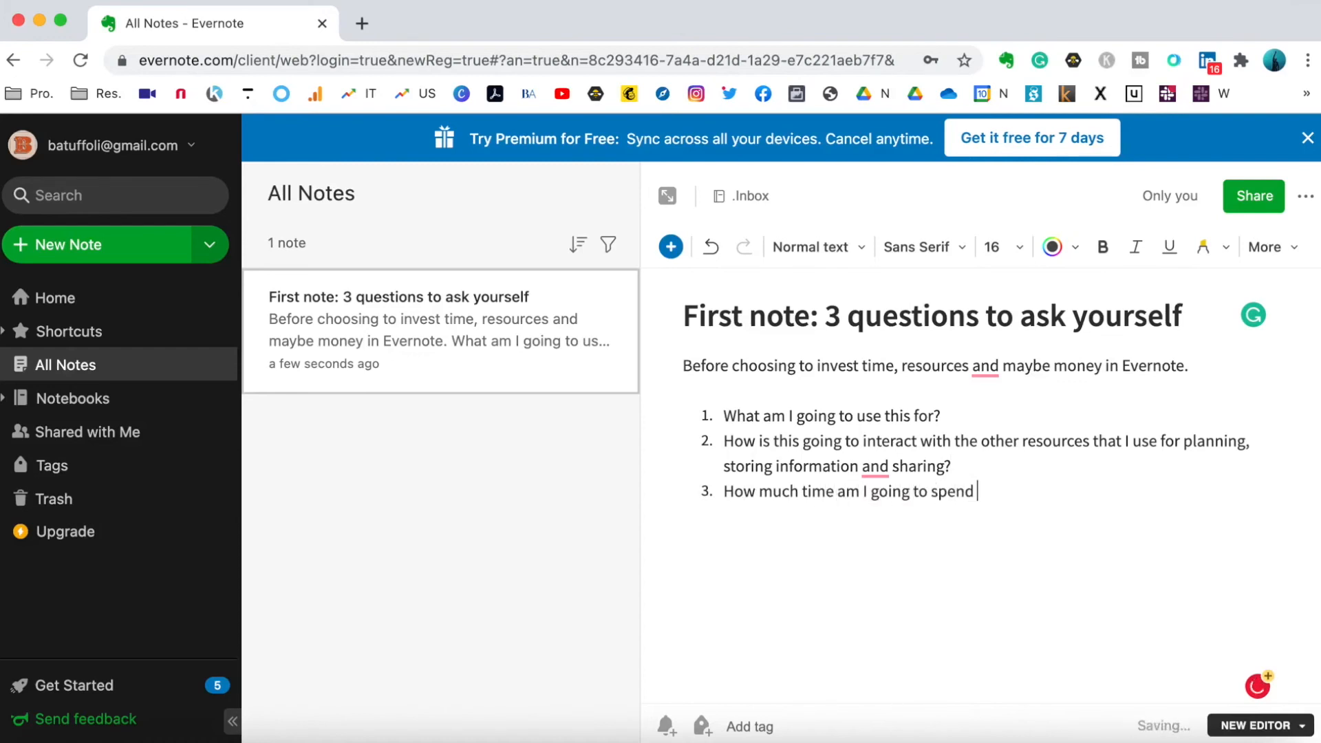
type("to set this up and ")
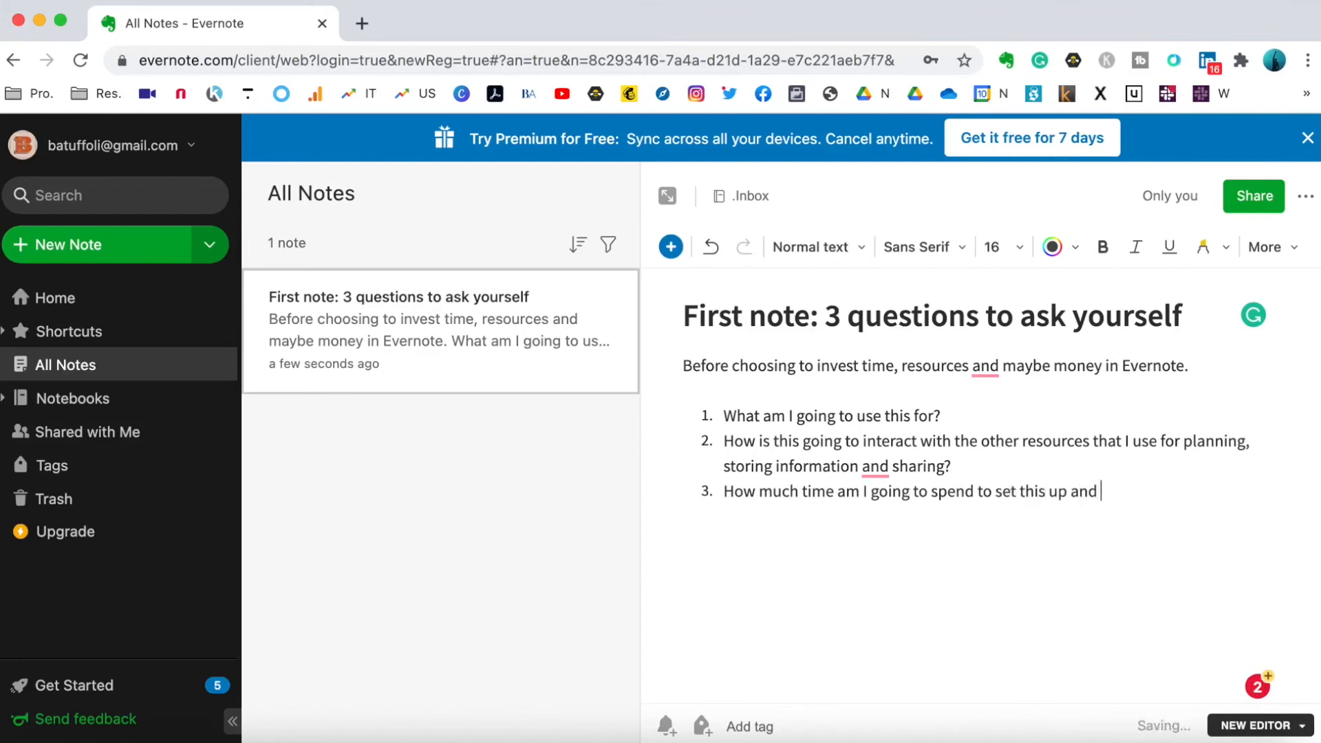
type("maintain it?")
key("Return")
key("Return")
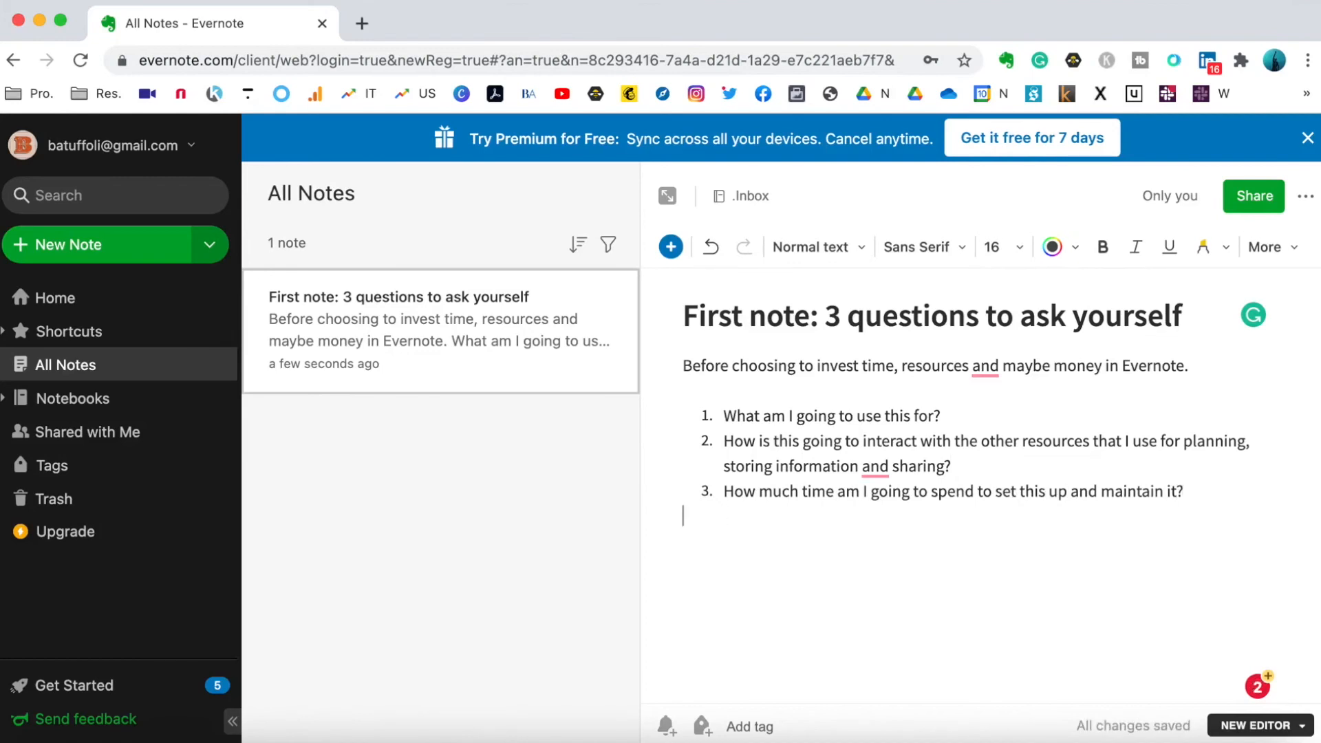